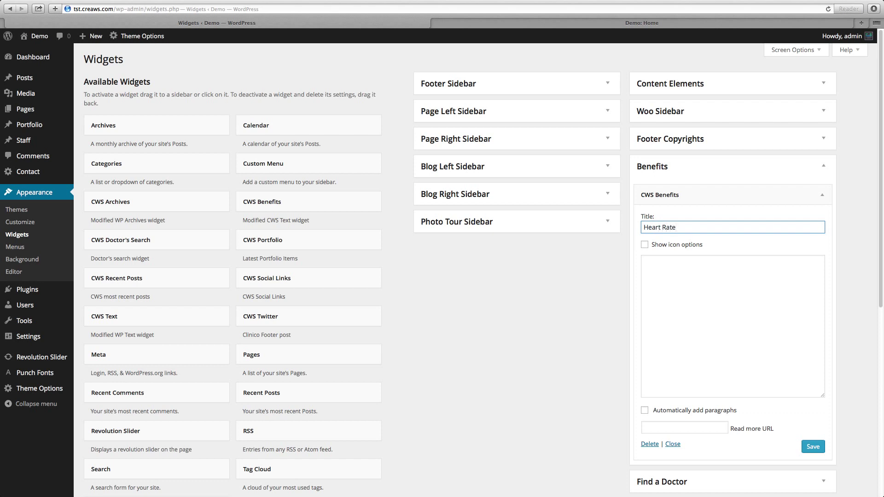
Step: Enter "Aliquam ut lorem scelerisque, consequat mi quis, scelerisque massa." as the Heart Rate widget's text and give it the HEART icon
click(732, 299)
text(Aliquam ut lorem scelerisque, consequat mi quis, scelerisque massa.)
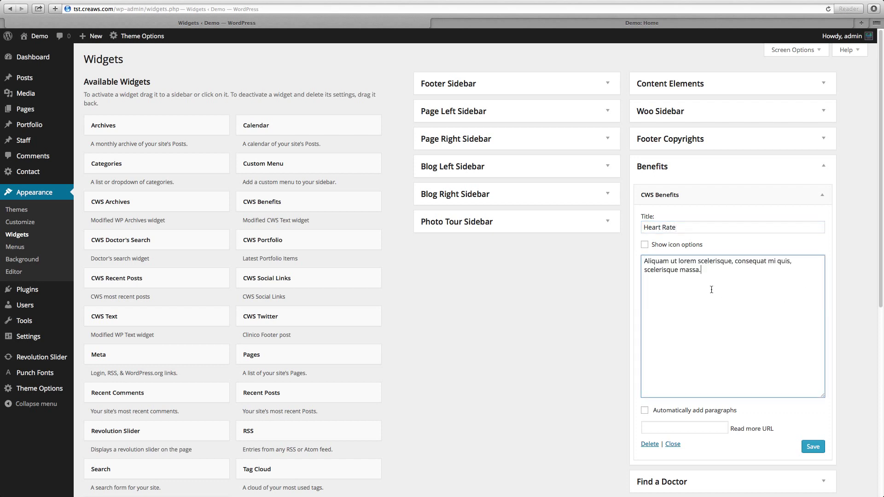
click(645, 245)
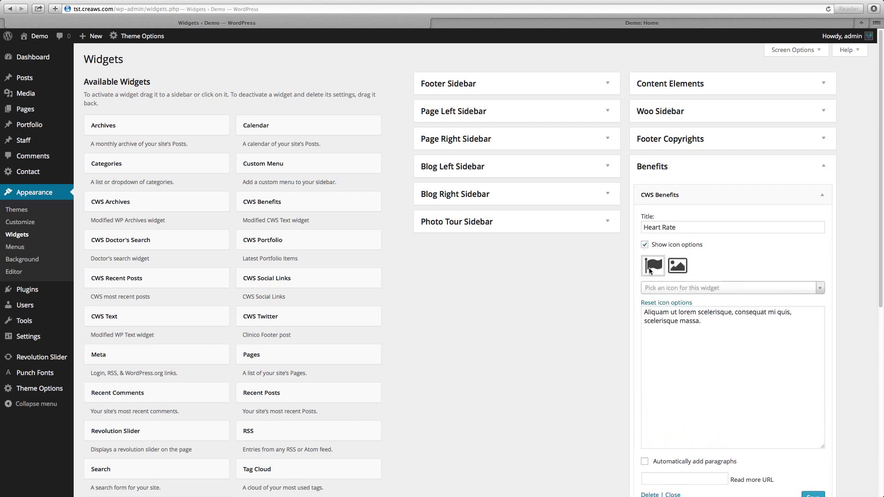
click(665, 291)
text(hear)
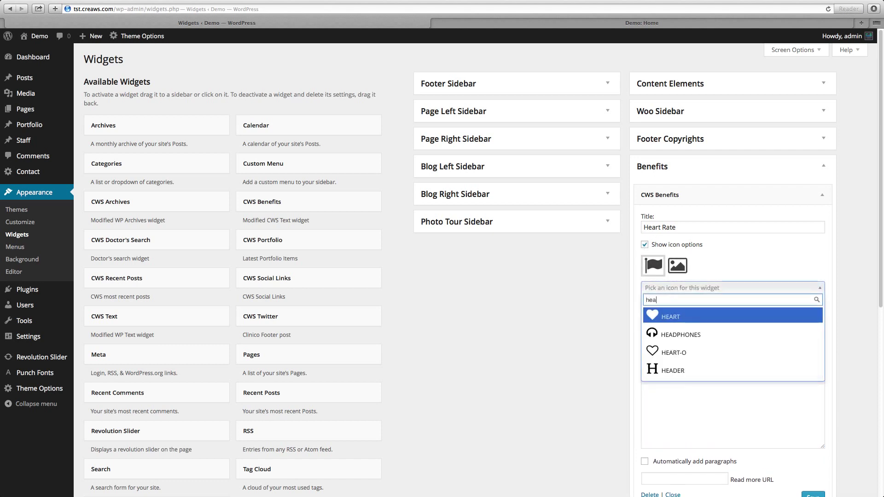
click(672, 317)
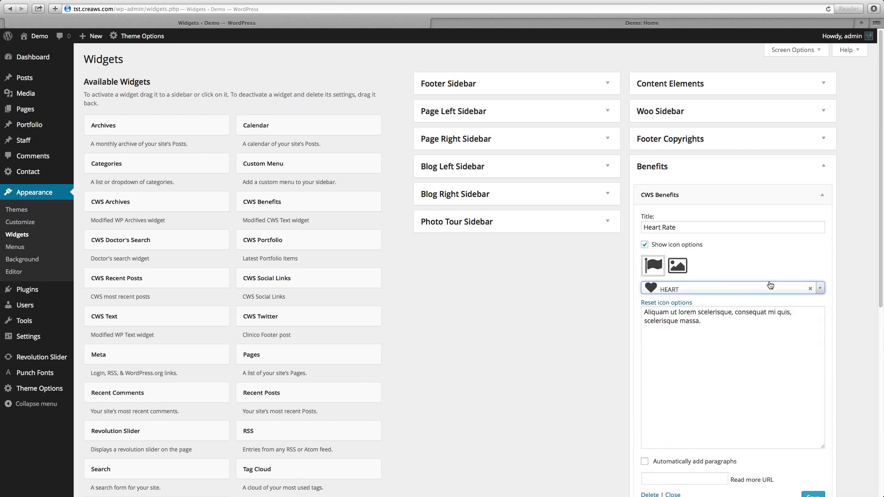
Step: Set the Heart Rate widget's read more URL to "#", then save and collapse the widget
scroll(779, 240, down, 3)
click(692, 322)
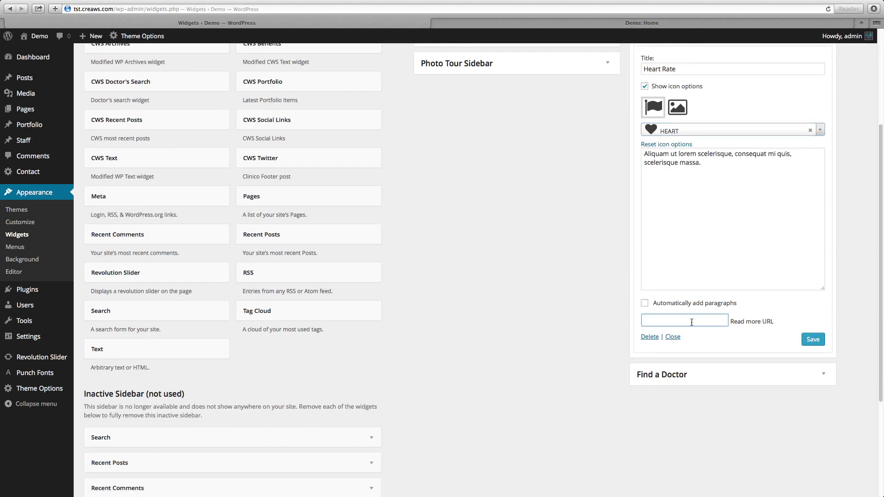
text(#)
click(813, 340)
scroll(784, 165, down, 2)
scroll(803, 170, up, 5)
click(825, 116)
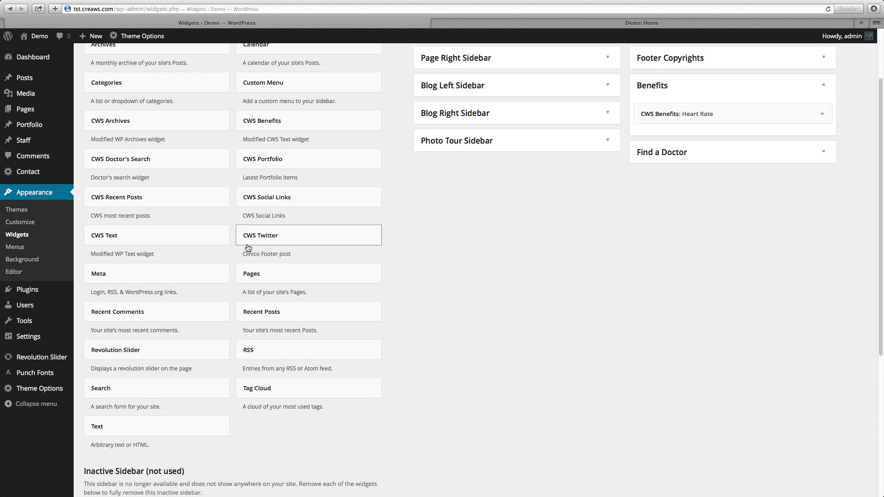
Step: Add a second CWS Benefits widget to the Benefits sidebar and title it "Lab Test"
click(274, 120)
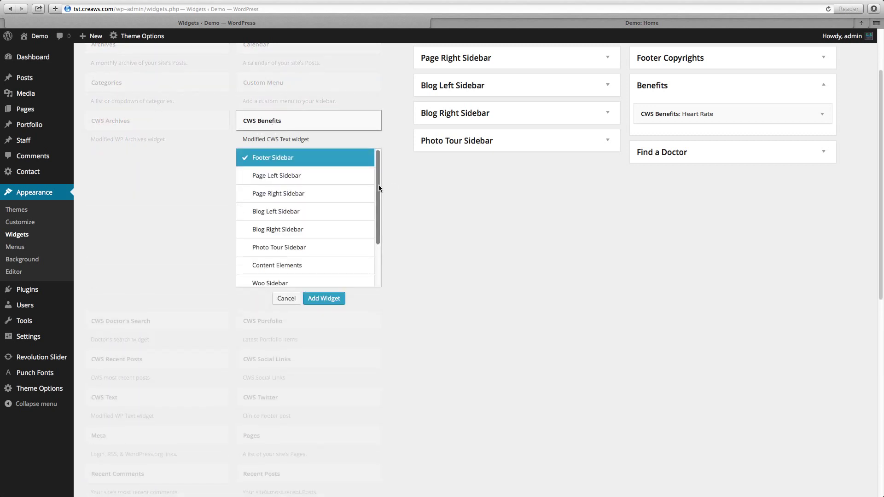
drag(378, 184, 377, 217)
click(281, 267)
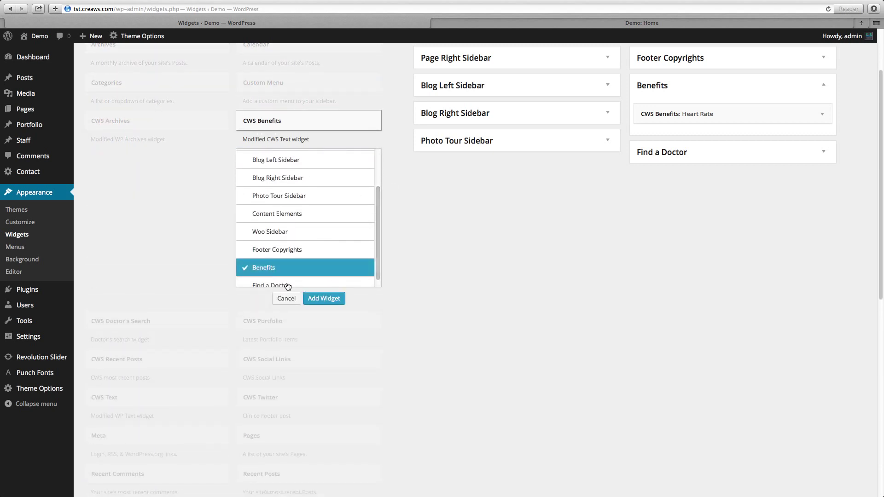
click(317, 298)
click(664, 170)
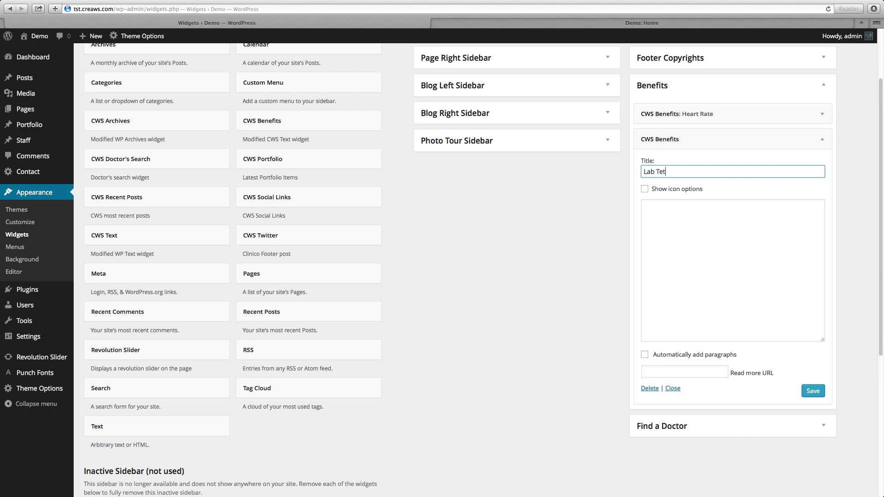
Step: Fill the Lab Test widget with "Aliquam ut lorem scelerisque, consequat mi quis, scelerisque massa." and set its read more URL to "#"
click(680, 283)
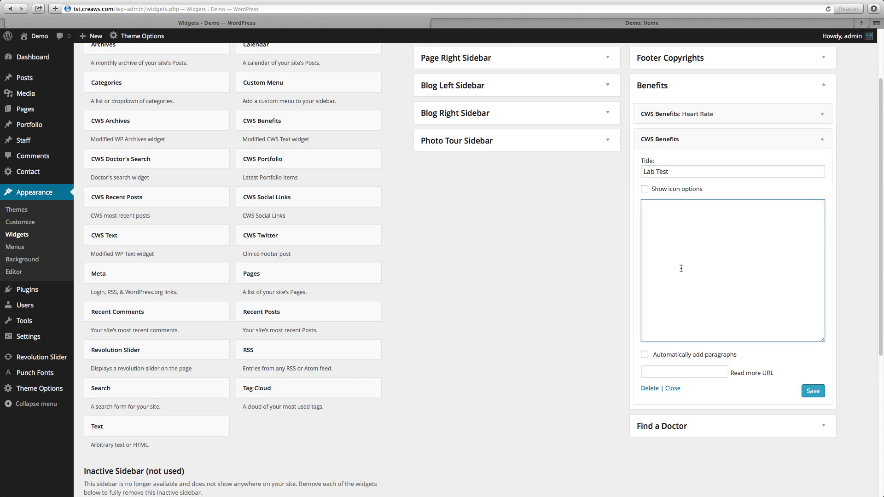
text(Aliquam ut lorem scelerisque, consequat mi quis, scelerisque massa.)
click(663, 373)
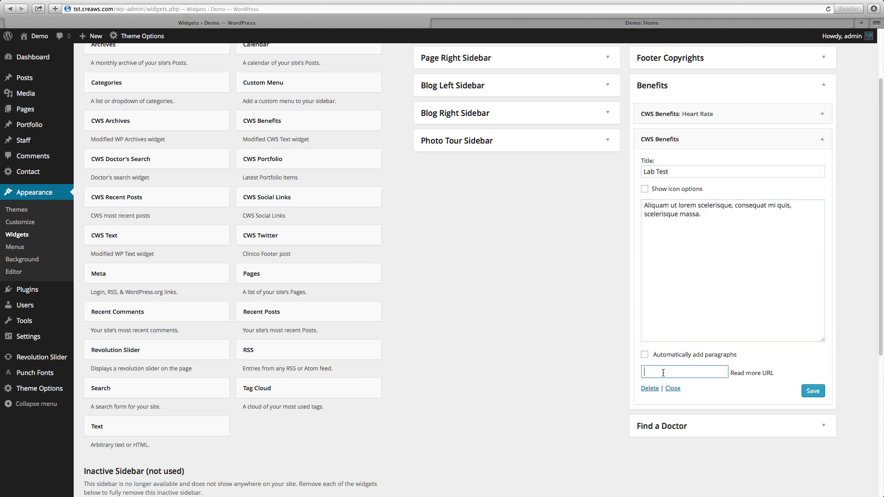
text(#)
Step: Enable icon options for the Lab Test widget, choose the FLASK icon, and save and collapse the widget
click(646, 190)
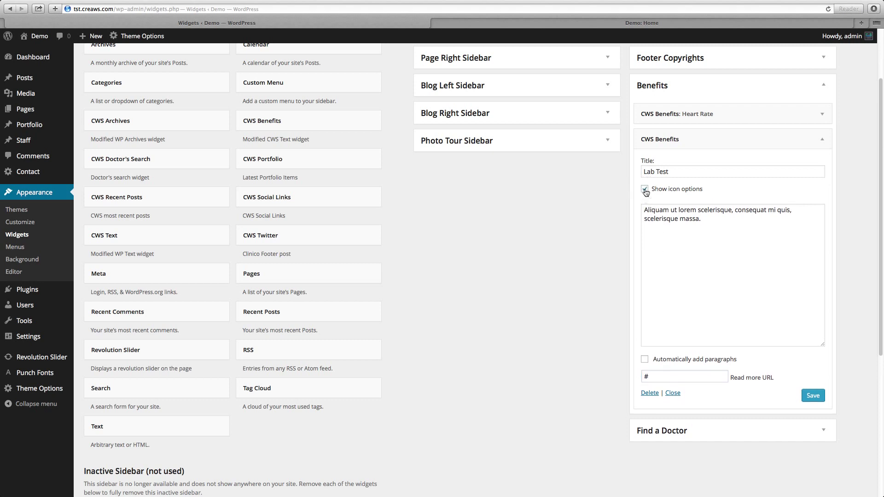
click(660, 232)
text(fla)
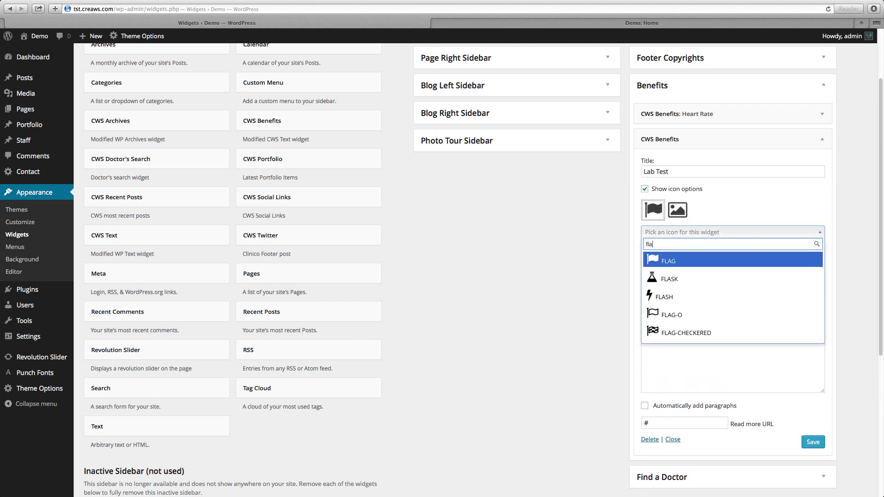
key(Down)
key(Return)
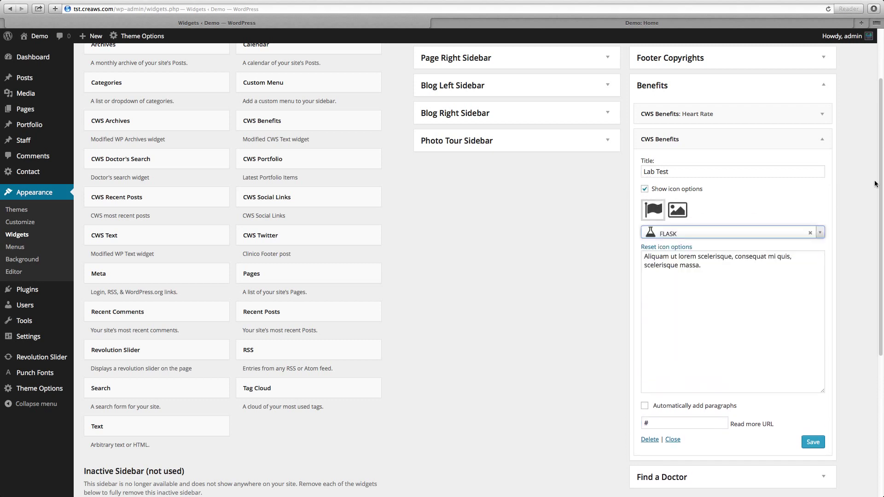
click(813, 443)
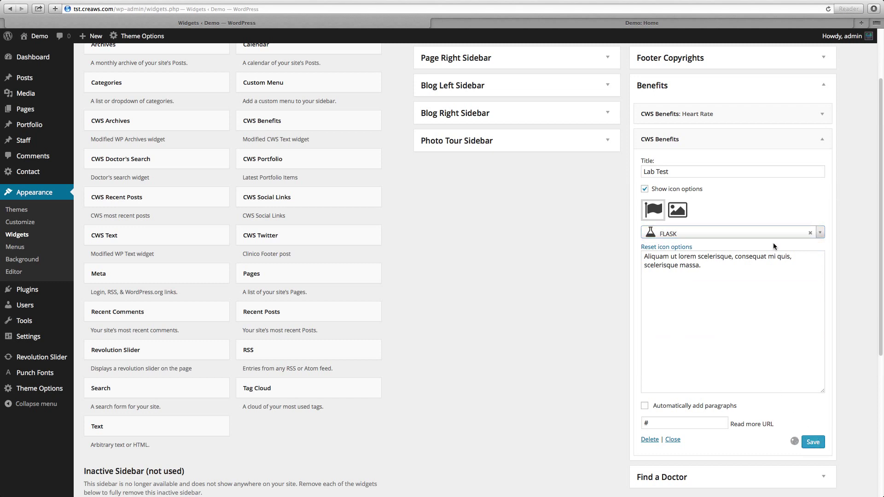
click(822, 140)
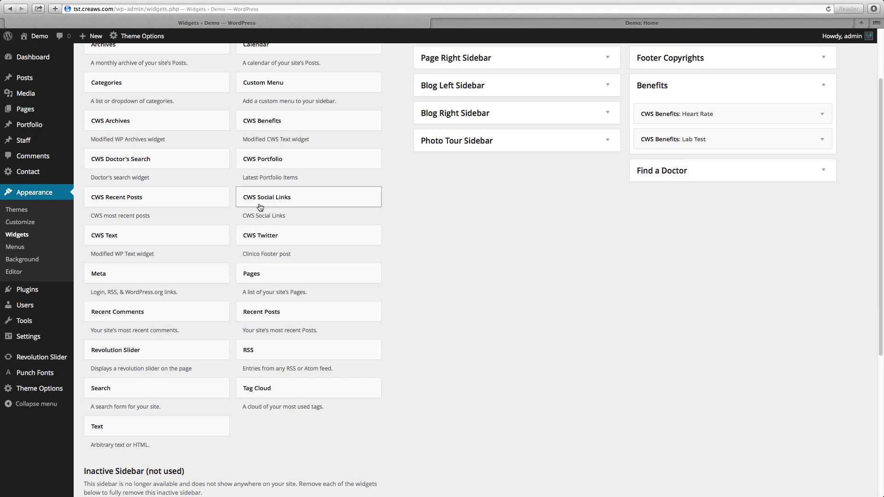
Step: Add a third CWS Benefits widget to the Benefits sidebar and title it "Symptom Check"
click(265, 122)
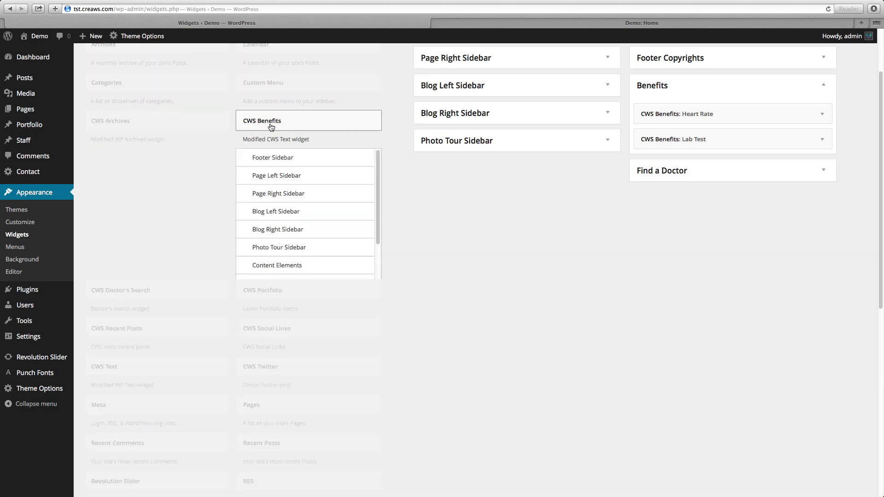
scroll(304, 231, down, 3)
click(294, 261)
click(328, 299)
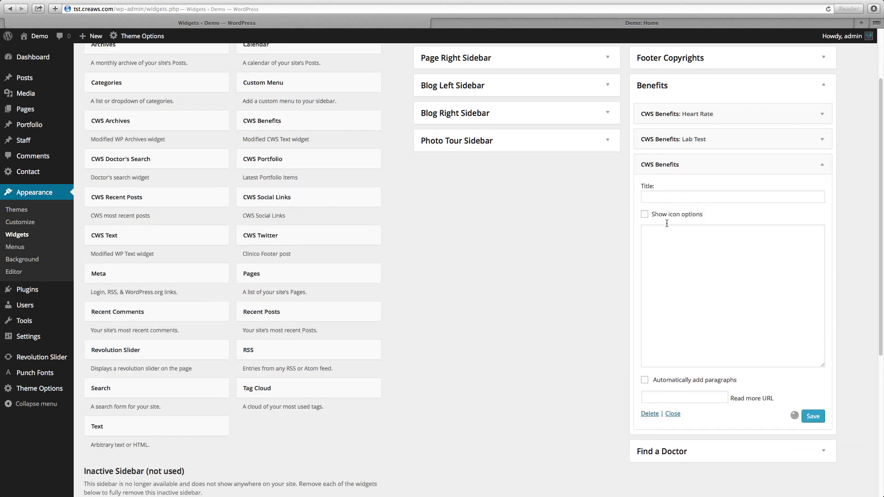
click(661, 199)
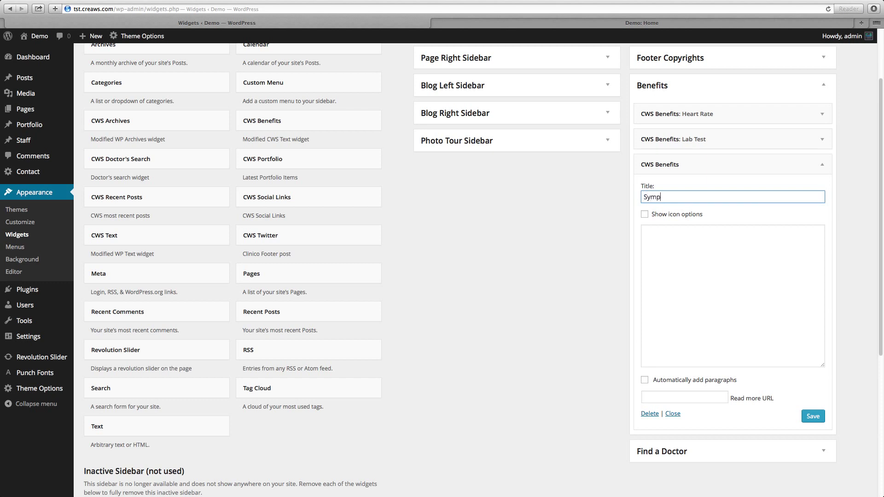
text(Symptom Check)
Step: Enter "Aliquam ut lorem scelerisque, consequat mi quis, scelerisque massa." as the Symptom Check widget's text and give it the STETHOSCOPE icon
click(677, 256)
text(Aliquam ut lorem scelerisque, consequat mi quis, scelerisque massa.)
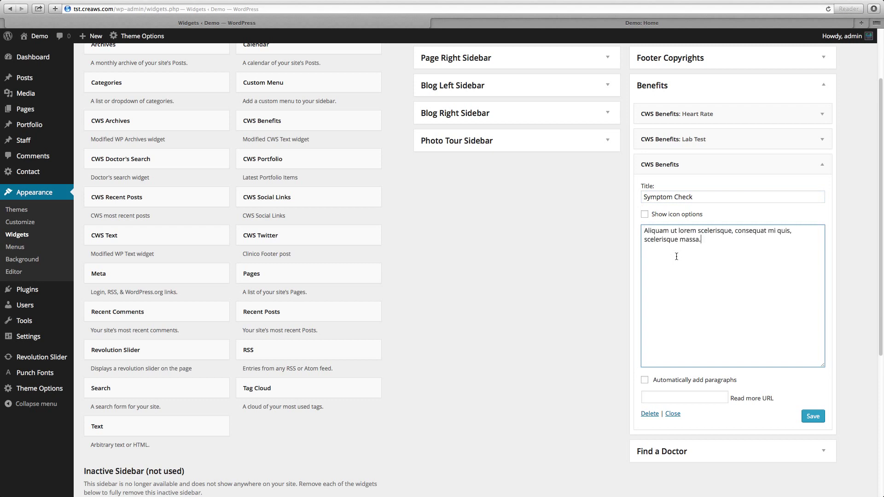
click(645, 214)
click(662, 259)
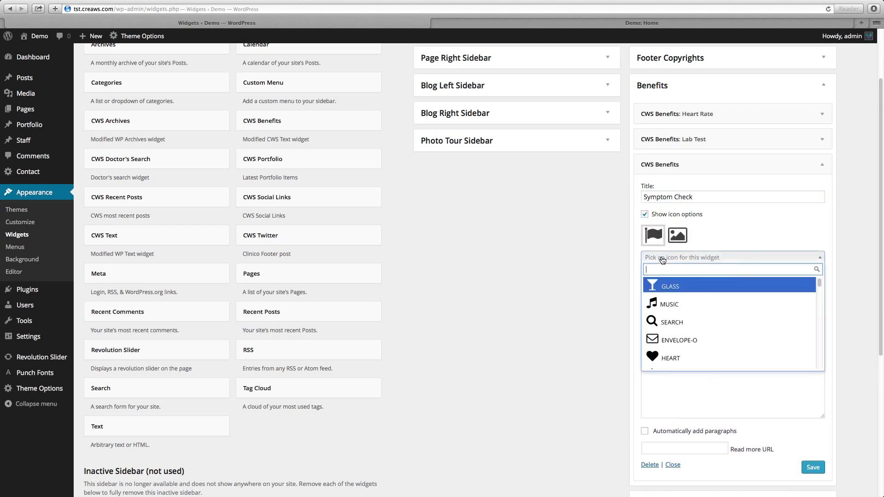
text(ste)
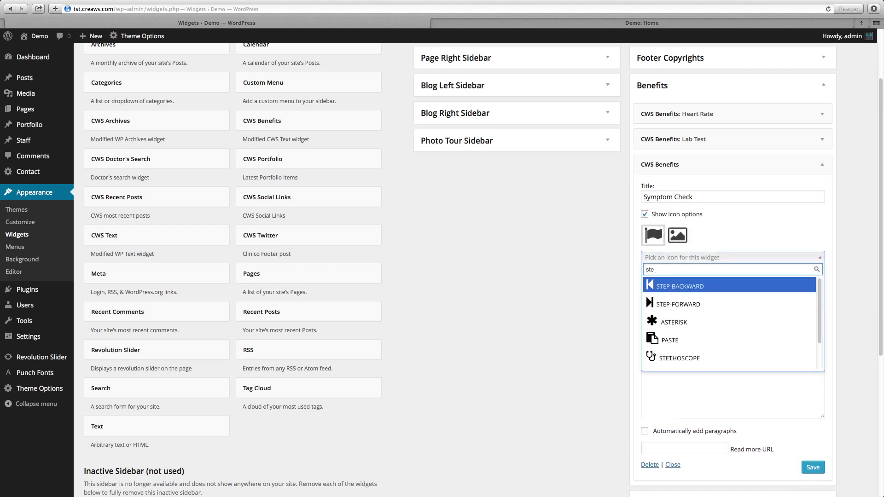
text(t)
key(Return)
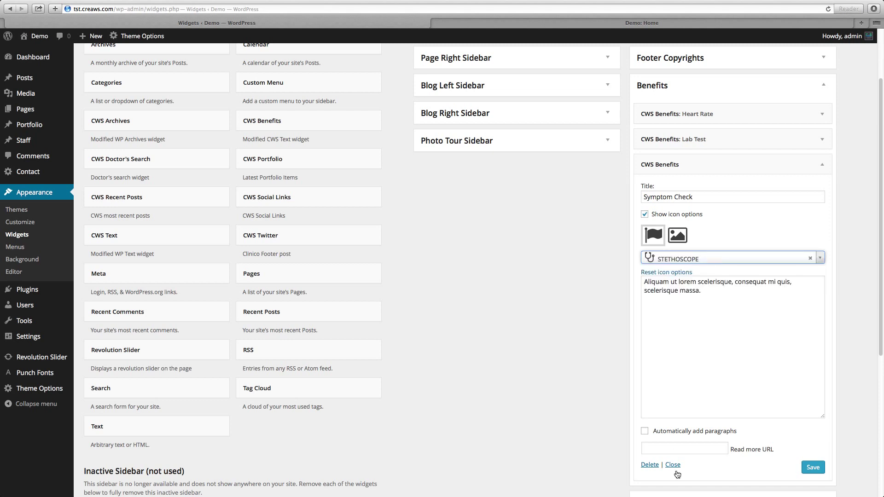
Step: Set the Symptom Check widget's read more URL to "#", then save and collapse the widget
click(669, 450)
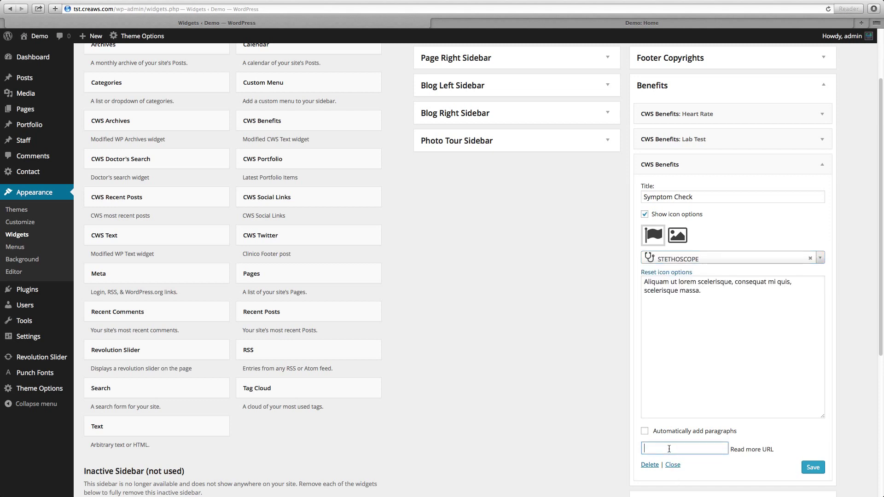
text(#)
click(813, 468)
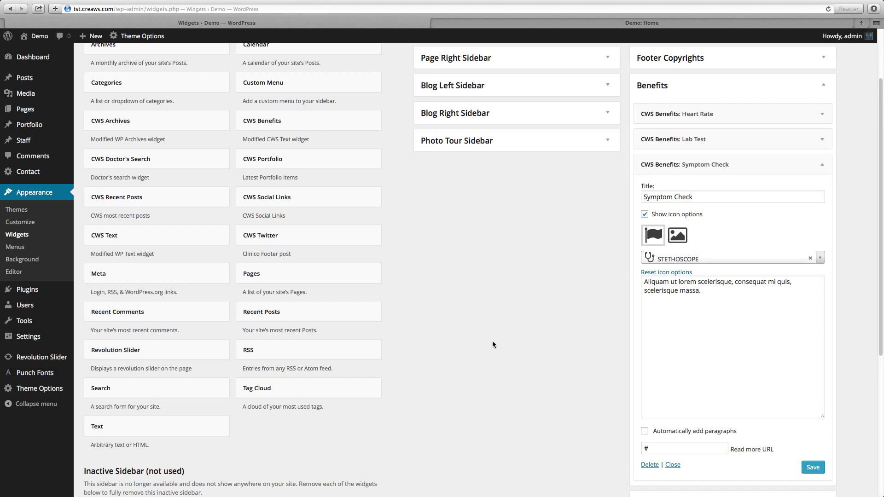
click(823, 166)
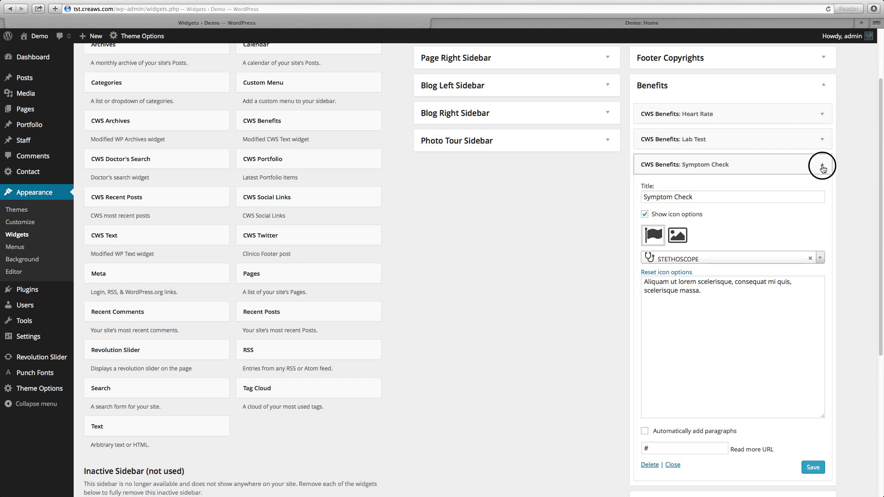
Step: Add a fourth CWS Benefits widget to the Benefits sidebar and title it "Online Help"
click(277, 121)
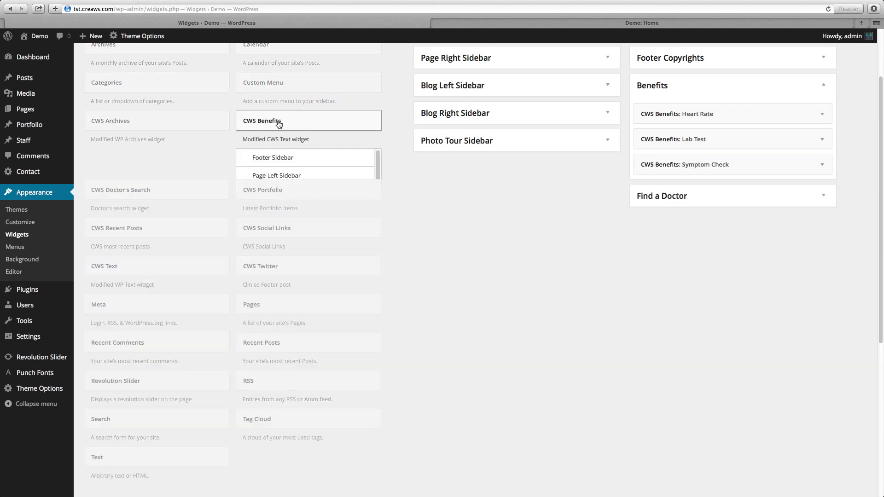
click(335, 298)
click(701, 221)
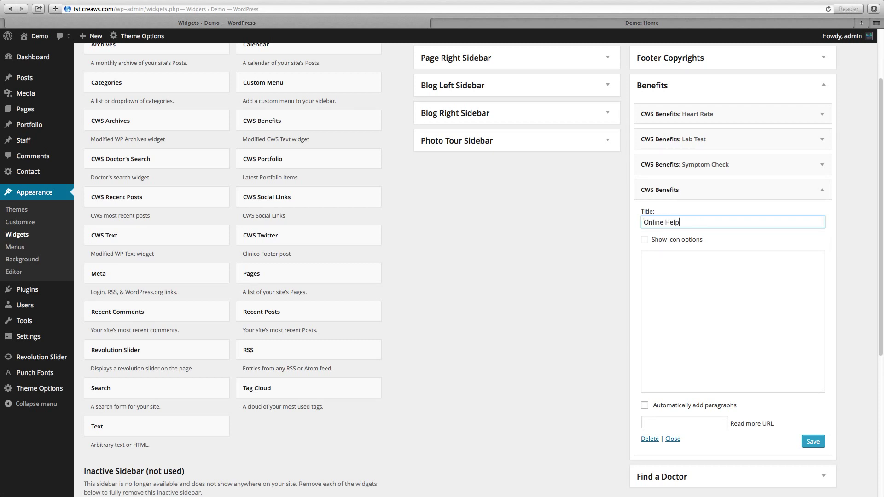
Step: Enter "Aliquam ut lorem scelerisque, consequat mi quis, scelerisque massa." as the Online Help widget's text and give it the COMMENTS-O icon
click(699, 275)
text(Aliquam ut lorem scelerisque, consequat mi quis, scelerisque massa.)
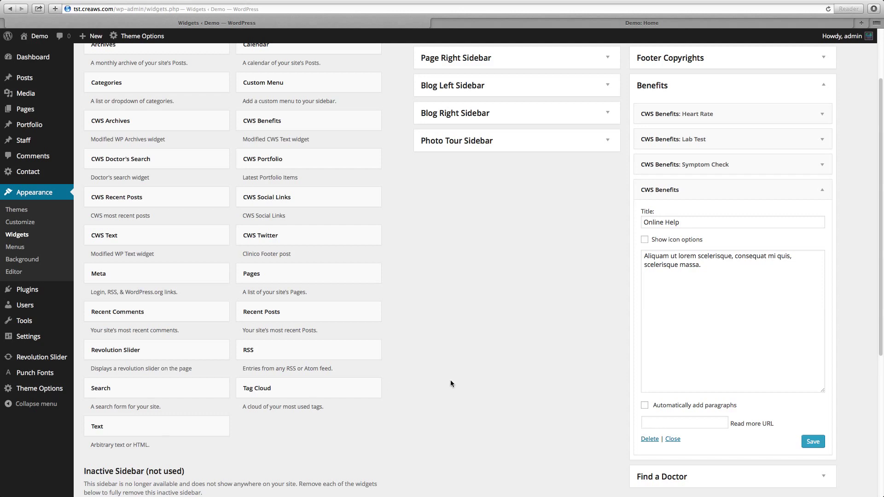
click(671, 244)
click(670, 240)
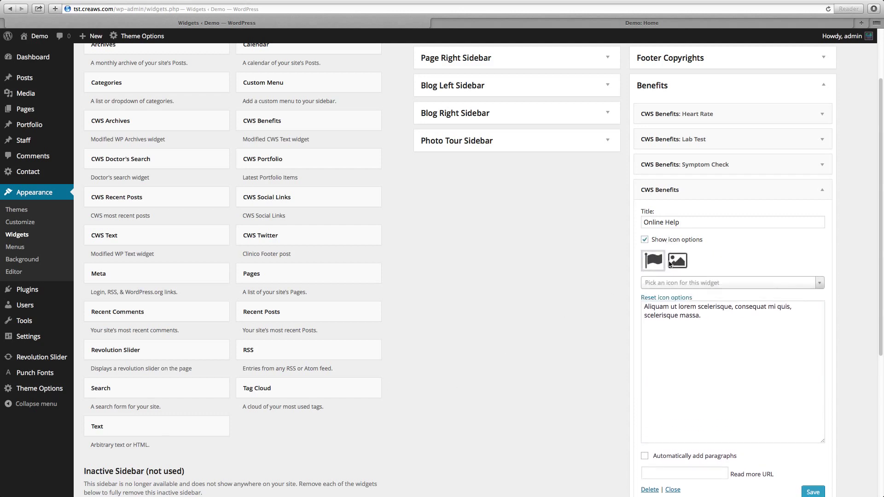
click(664, 283)
text(Comm)
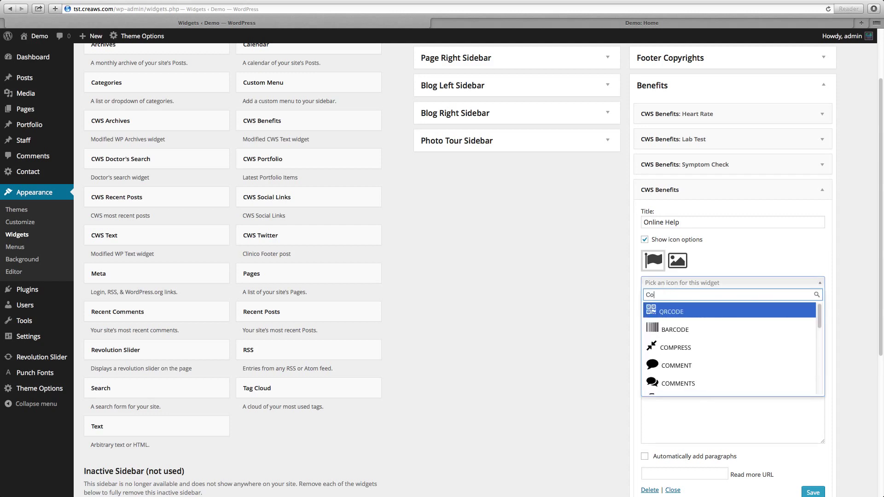
key(Down)
key(Down)
key(Down)
key(Return)
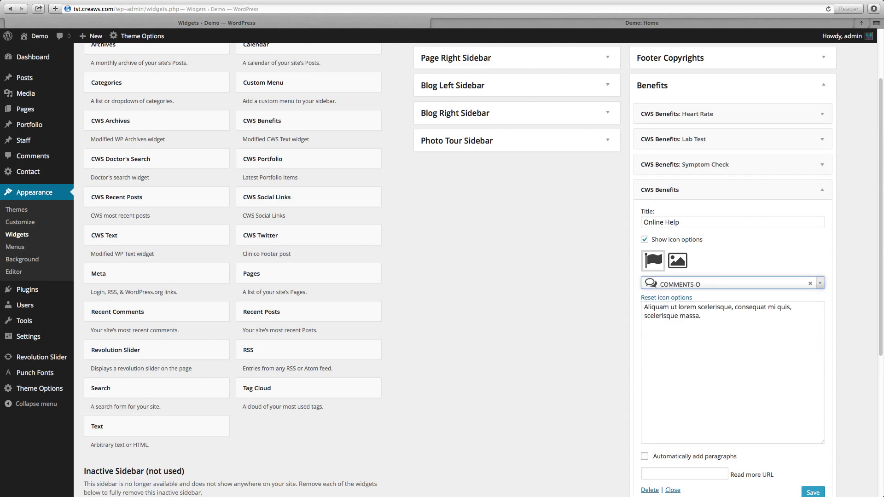
Step: Set the Online Help widget's read more URL to "#" and save the widget
scroll(598, 321, down, 2)
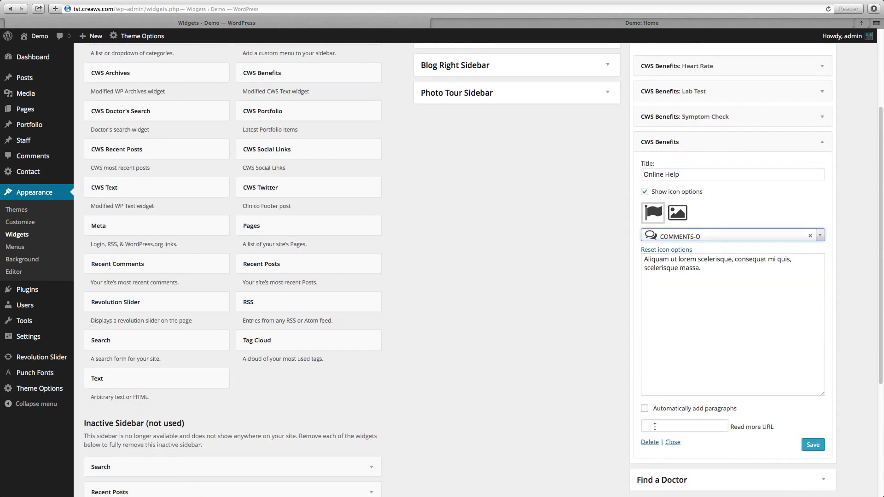
click(653, 426)
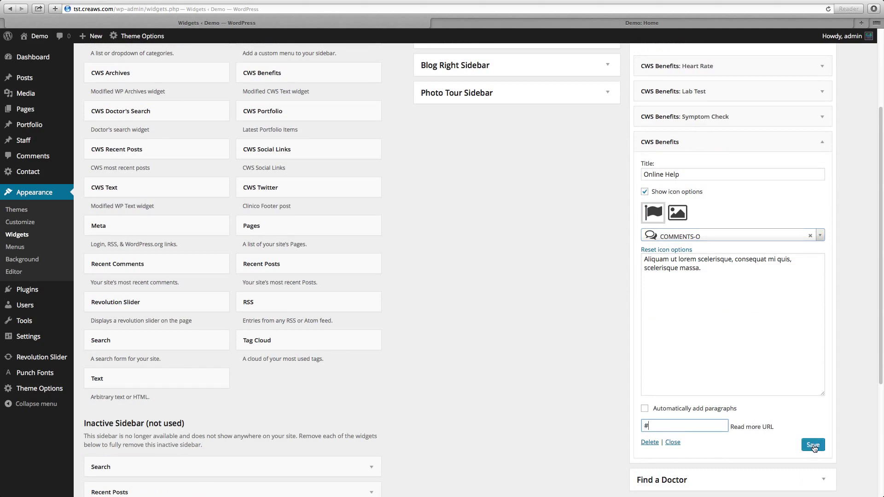
click(812, 444)
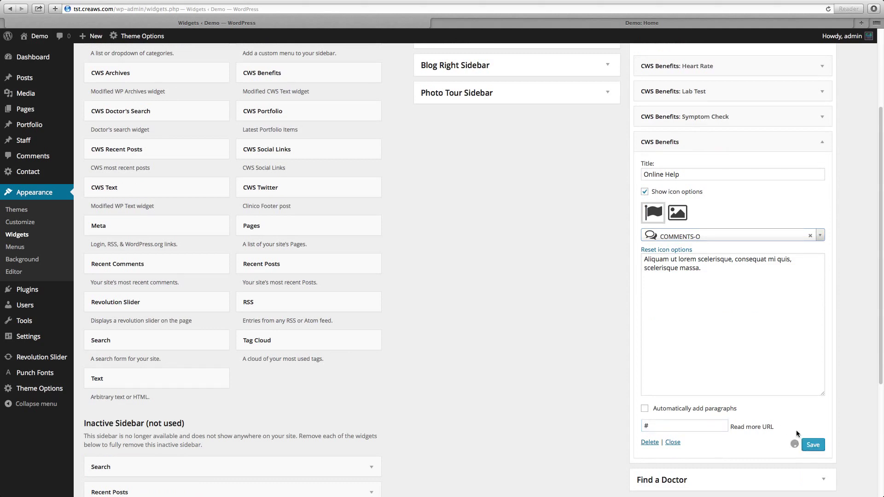
Step: Collapse the Online Help widget, then reload the site's home page and review its benefits blocks and empty footer area
click(824, 145)
scroll(788, 210, up, 5)
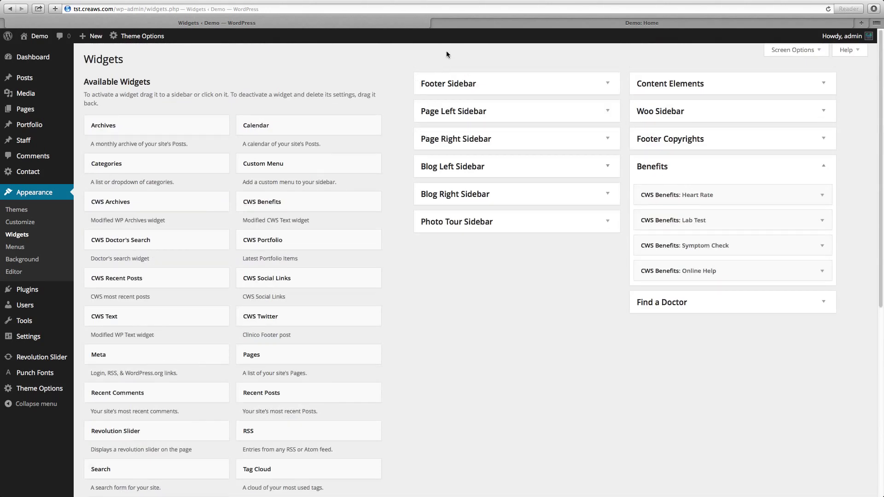
click(446, 24)
scroll(260, 93, down, 10)
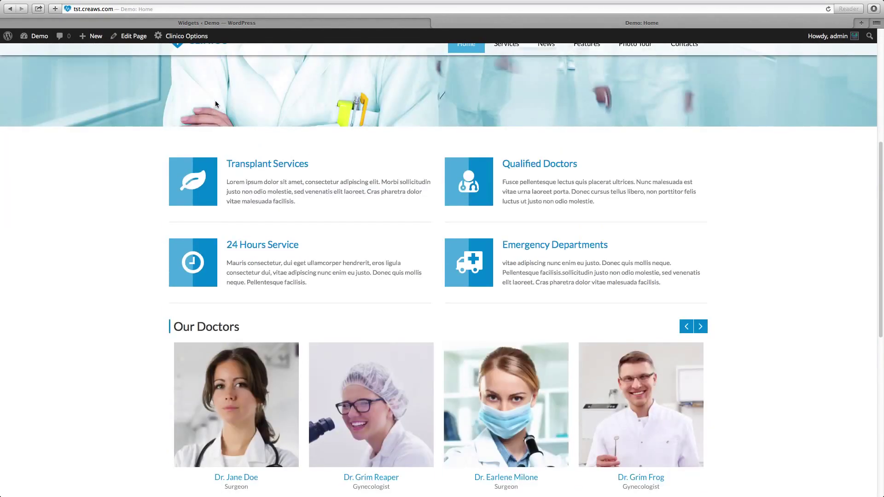
scroll(215, 101, up, 10)
click(213, 79)
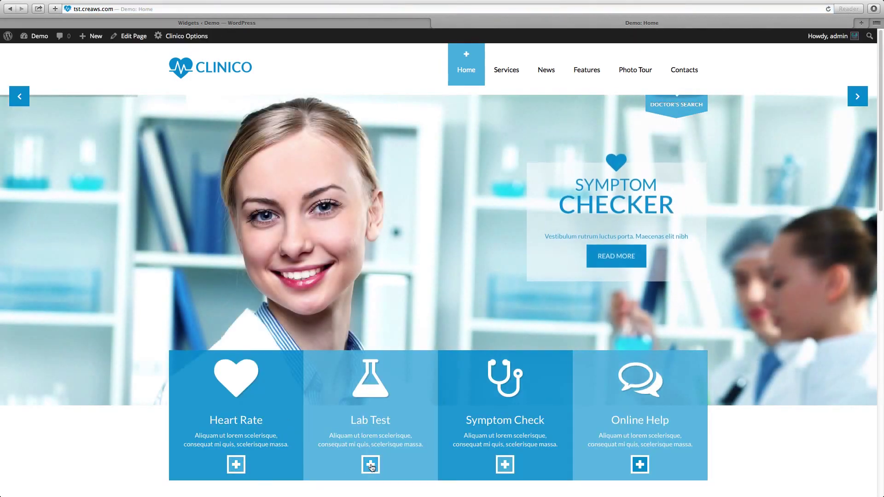
scroll(447, 274, down, 10)
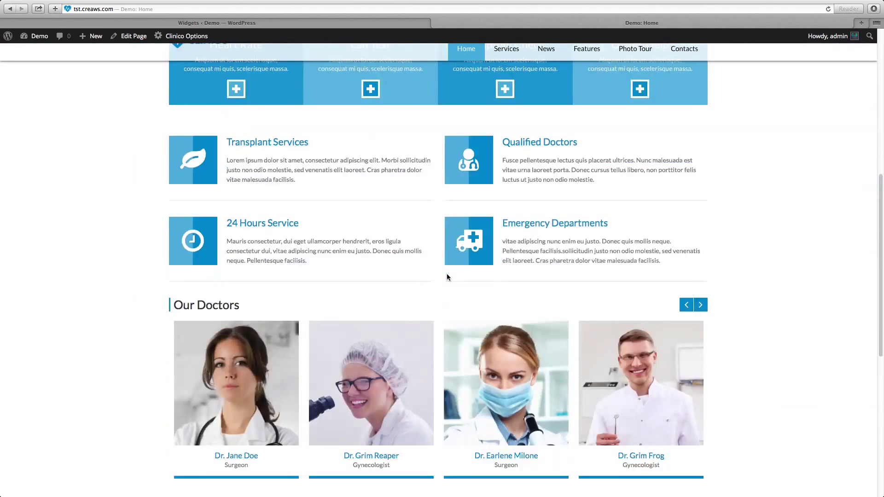
scroll(447, 275, down, 5)
scroll(448, 275, up, 15)
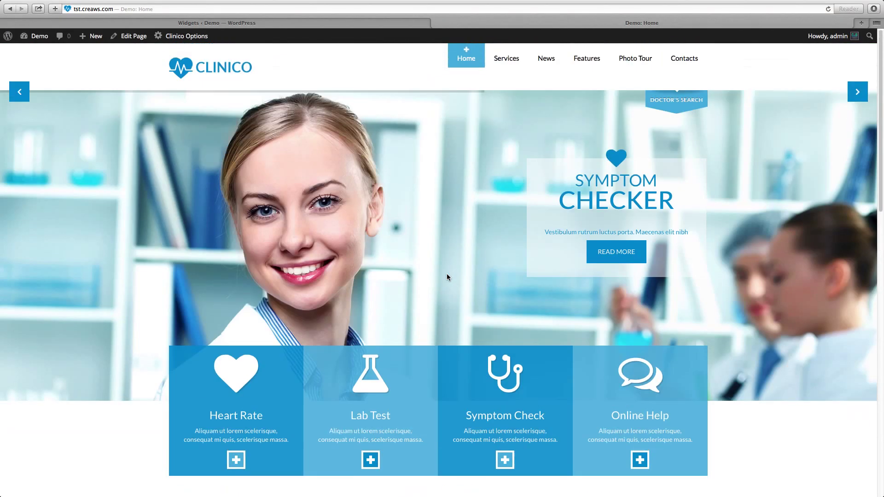
scroll(447, 275, down, 15)
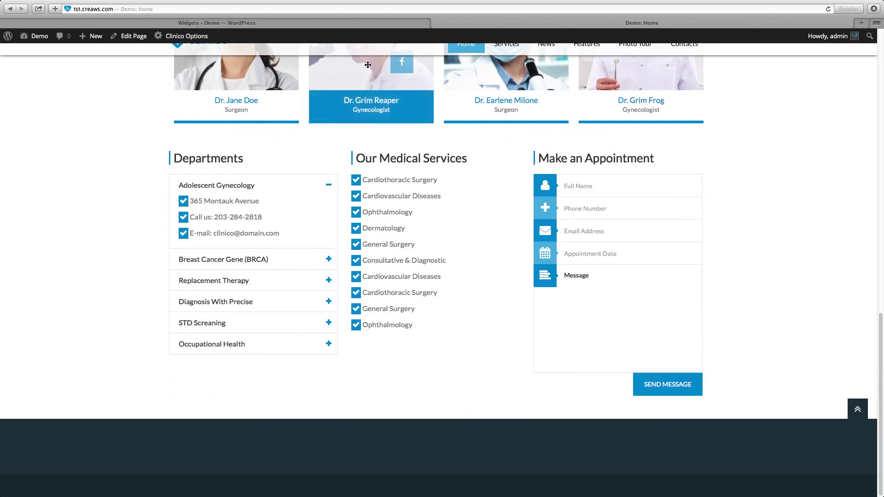
Step: Return to the Widgets admin page, collapse the Benefits sidebar and add a CWS Text widget to the Footer Sidebar
click(341, 24)
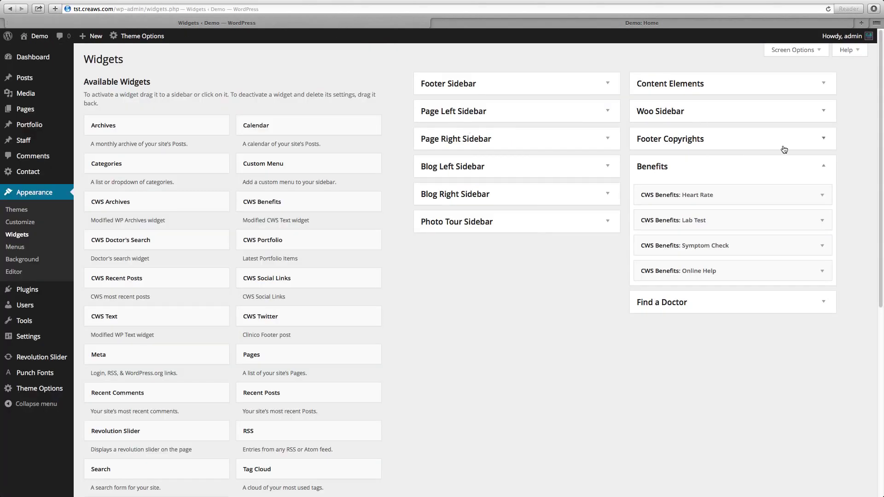
click(819, 170)
click(557, 89)
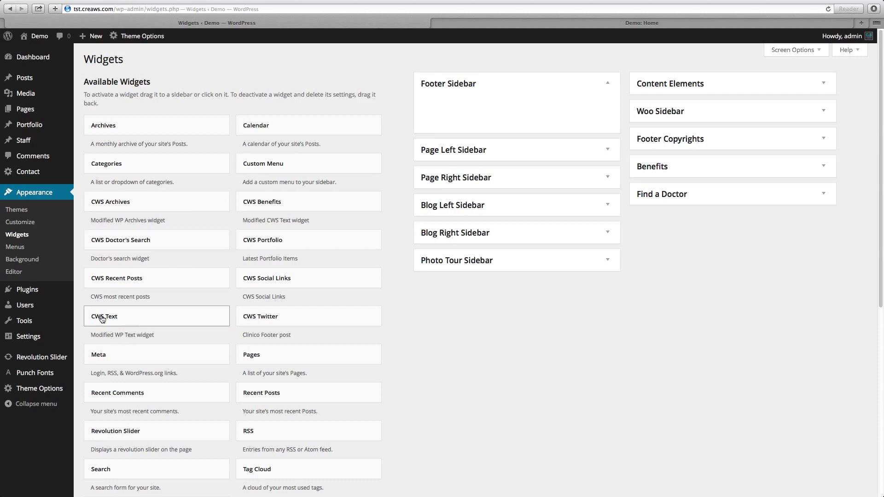
drag(103, 317, 449, 112)
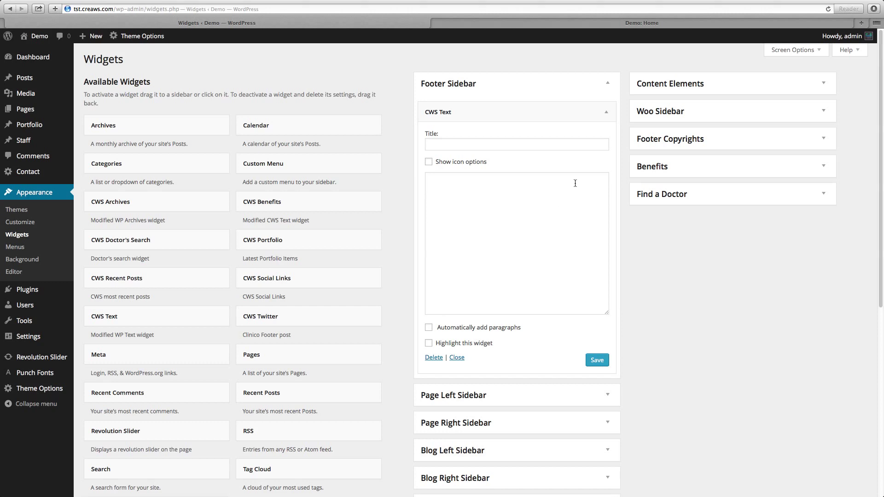
Step: Paste the Clinico theme description and contact details HTML as the footer text widget's content and title it "About us"
click(535, 201)
key(super+v)
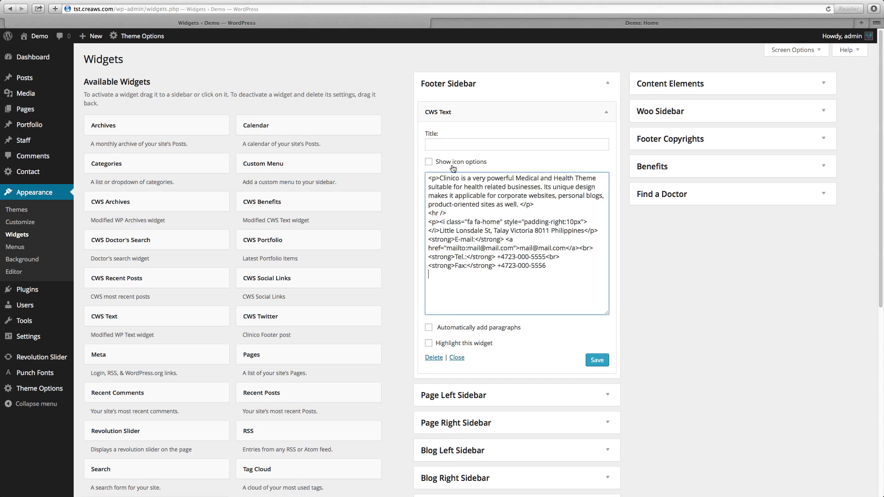
click(446, 146)
text(About us)
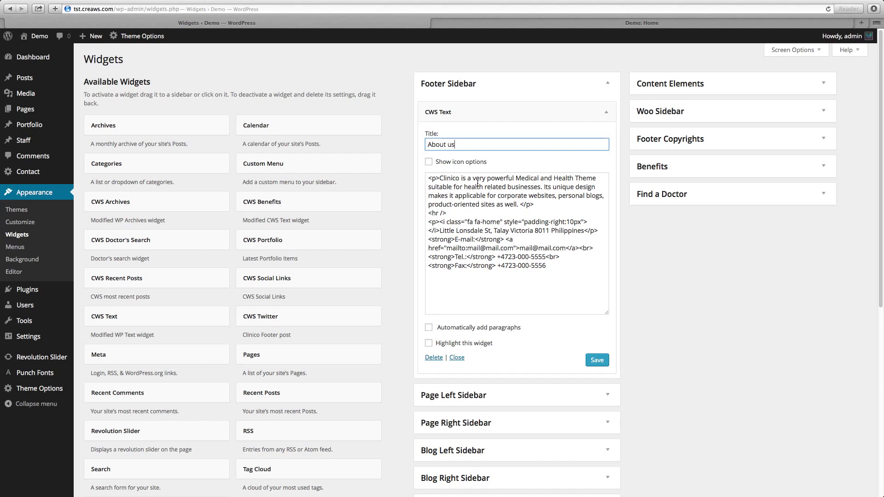
Step: Give the About us widget the speech-bubble image blog3.png from the Media Library as its icon, then save and collapse it
click(444, 163)
click(442, 205)
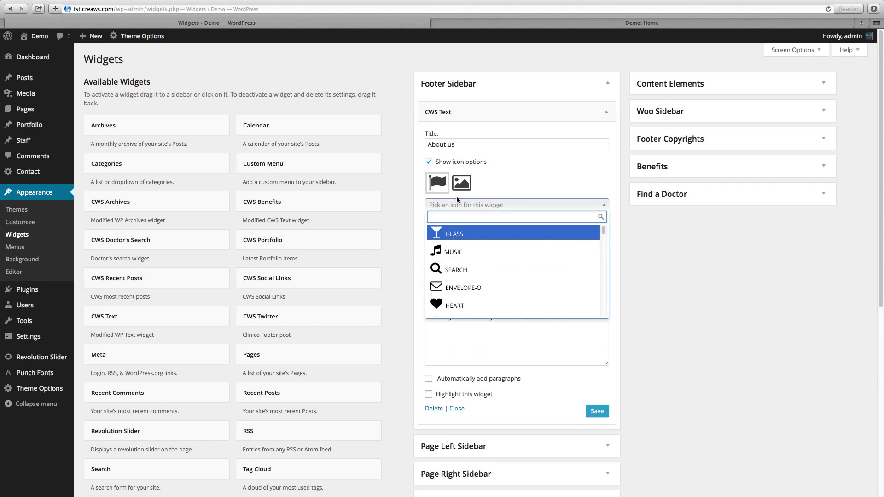
click(462, 183)
click(468, 203)
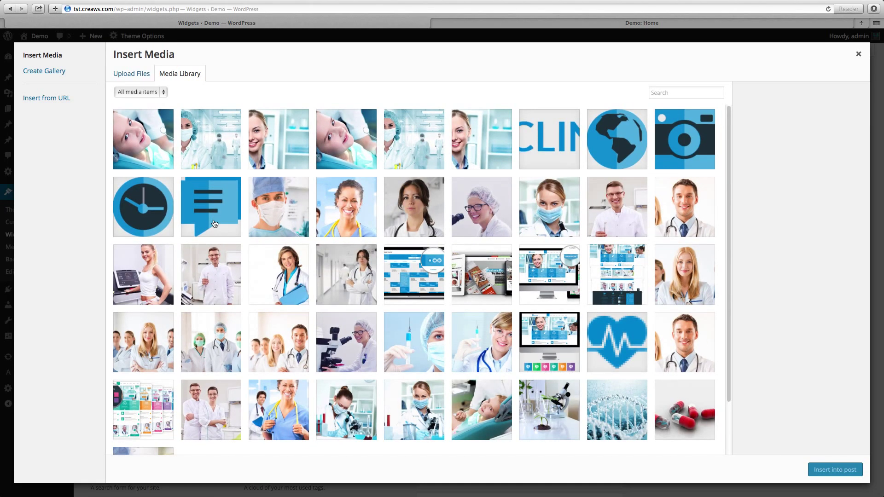
click(214, 223)
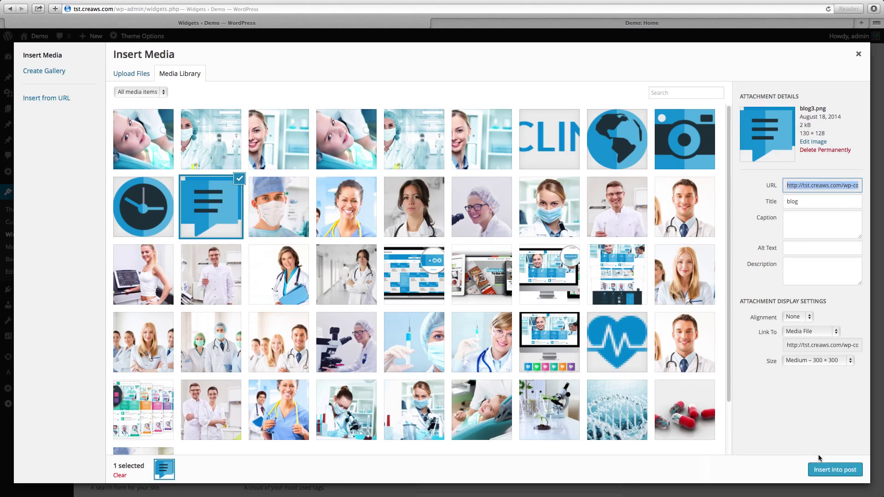
click(835, 469)
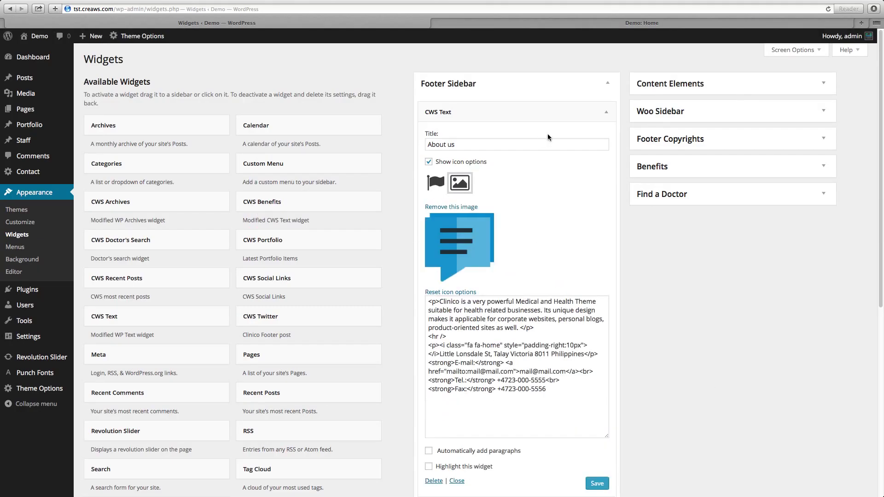
click(595, 484)
click(606, 113)
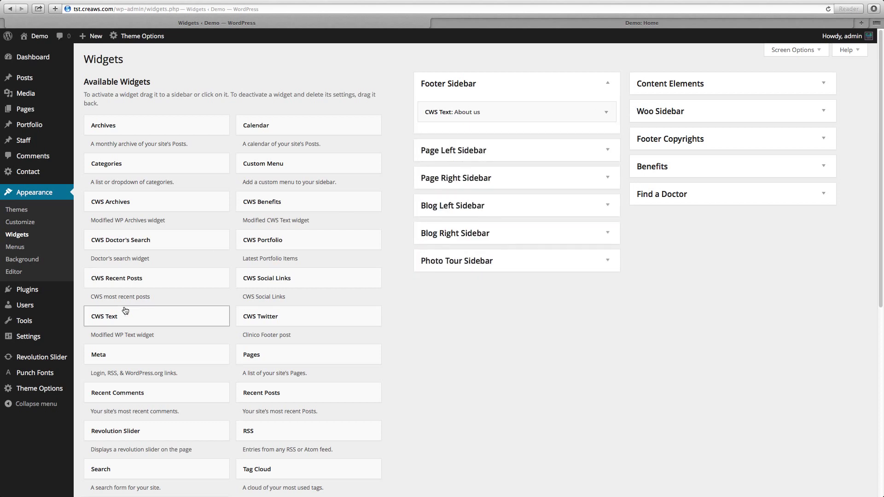
Step: Add a CWS Recent Posts widget below About us, with 3 posts per slide, 3 posts to show and description length 20
drag(125, 286, 468, 138)
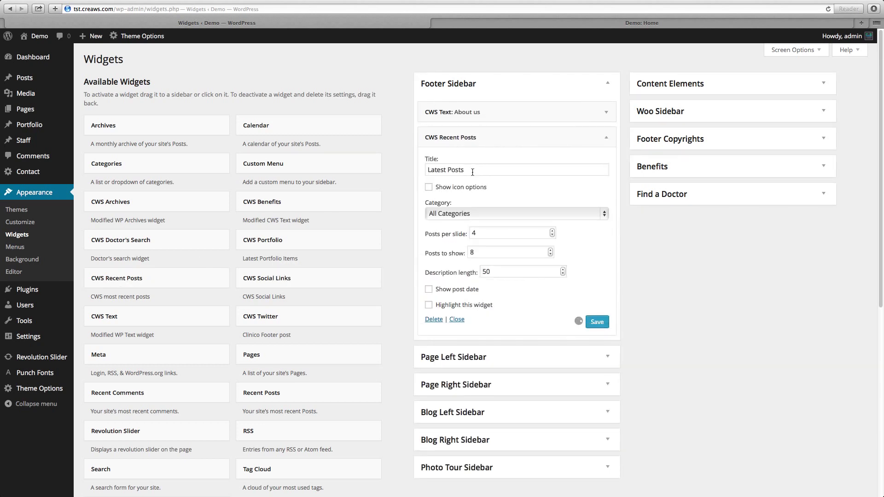
click(467, 233)
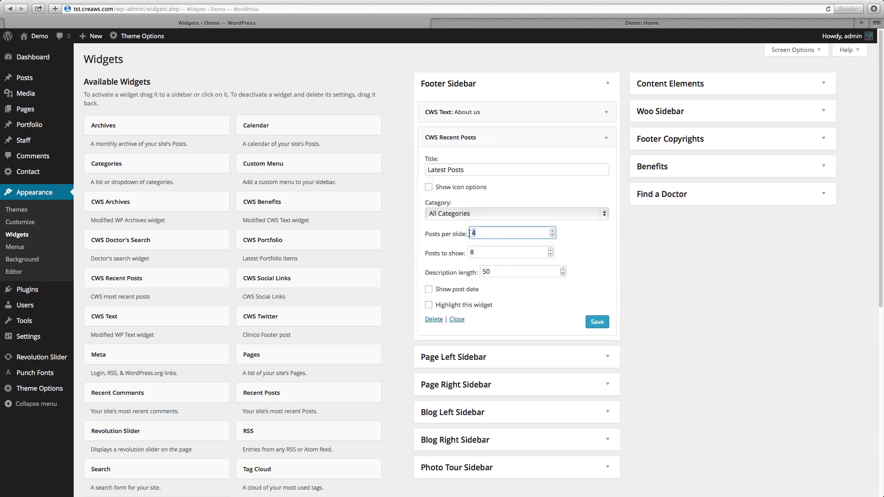
text(3)
click(472, 254)
click(476, 252)
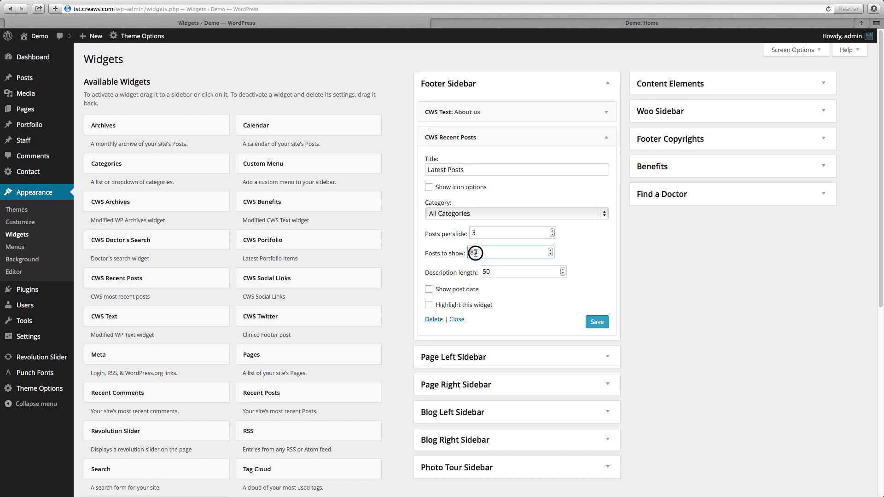
text(3)
key(Tab)
text(20)
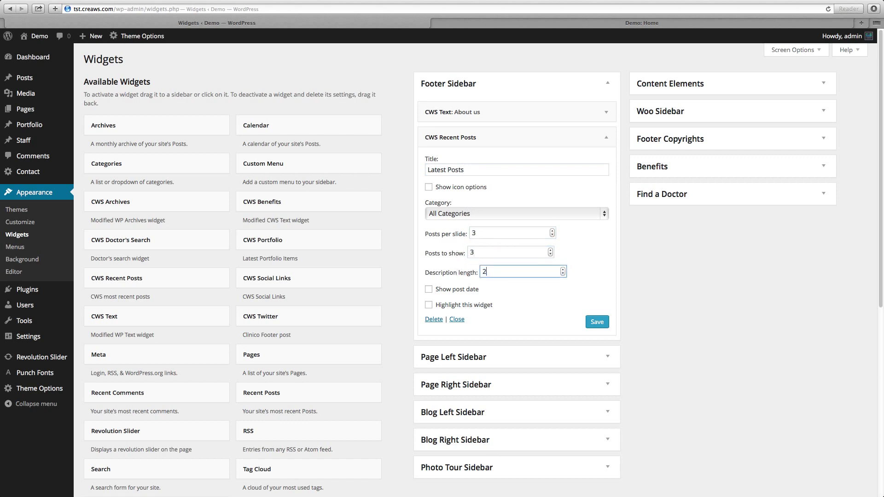
Step: Give the Latest Posts widget the camera image post3.png as its icon and save the widget
click(470, 190)
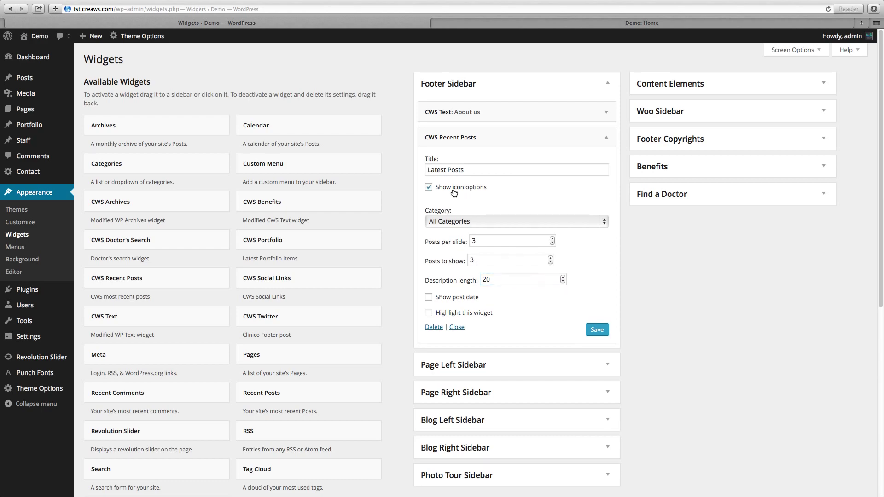
click(467, 235)
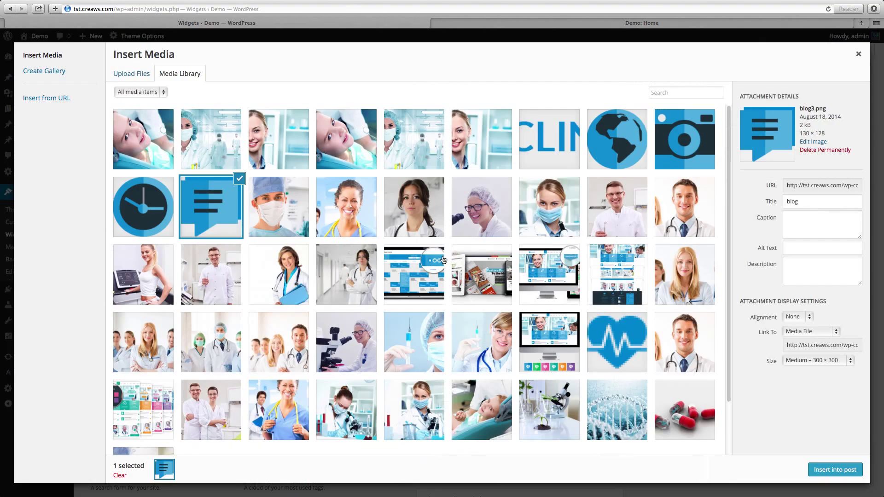
click(665, 142)
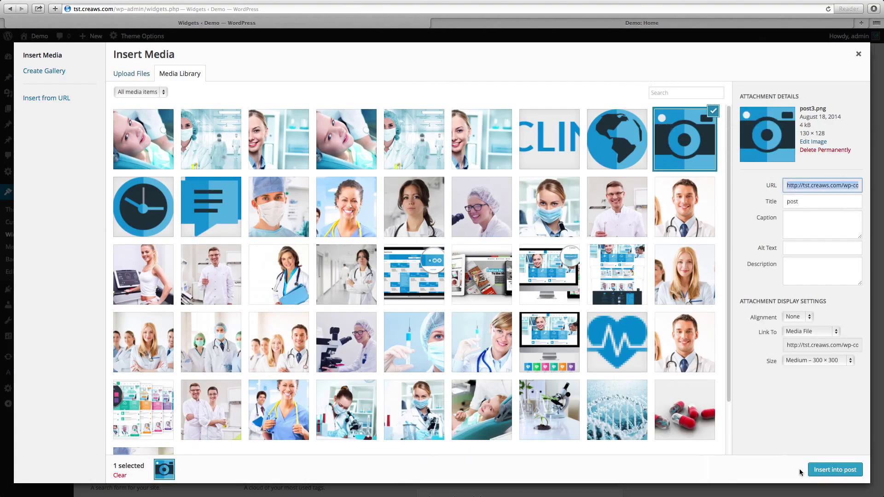
click(825, 470)
click(598, 452)
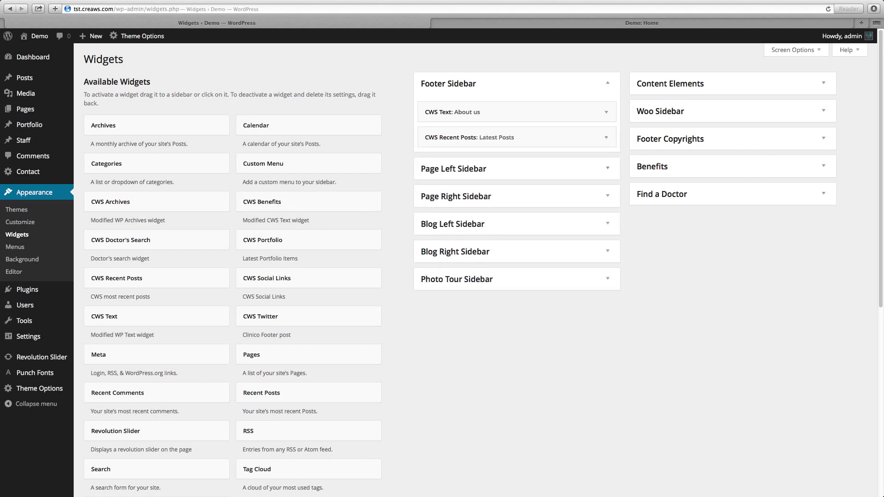
Step: Add a second CWS Text widget below Latest Posts and paste the weekly opening hours with the "Make an appointment" button code
drag(105, 317, 450, 167)
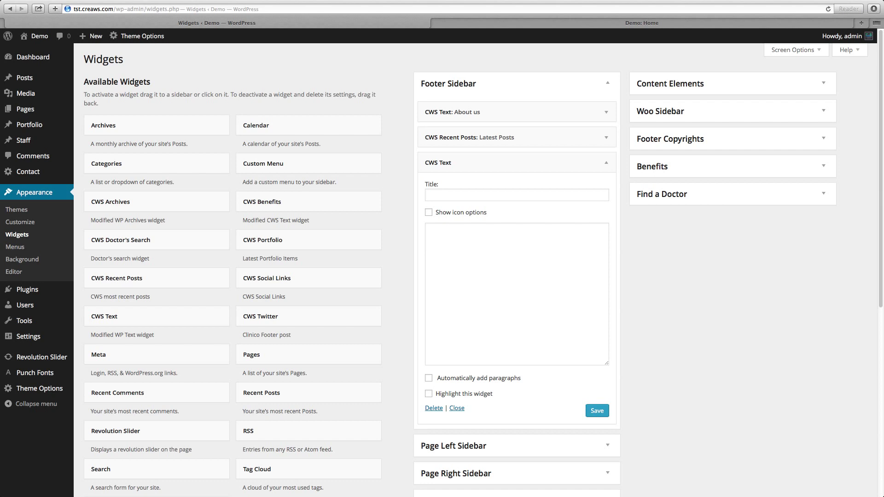
click(530, 275)
key(super+v)
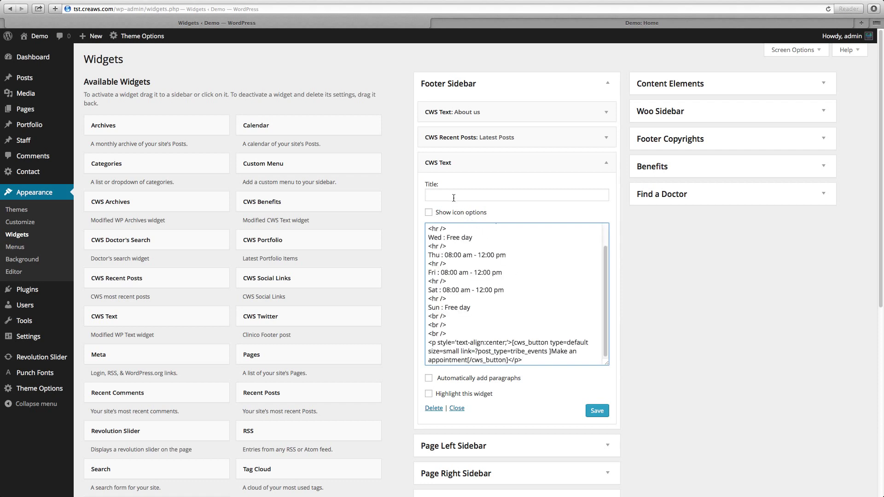
Step: Give the opening hours widget the clock image from the Media Library as its icon
click(436, 213)
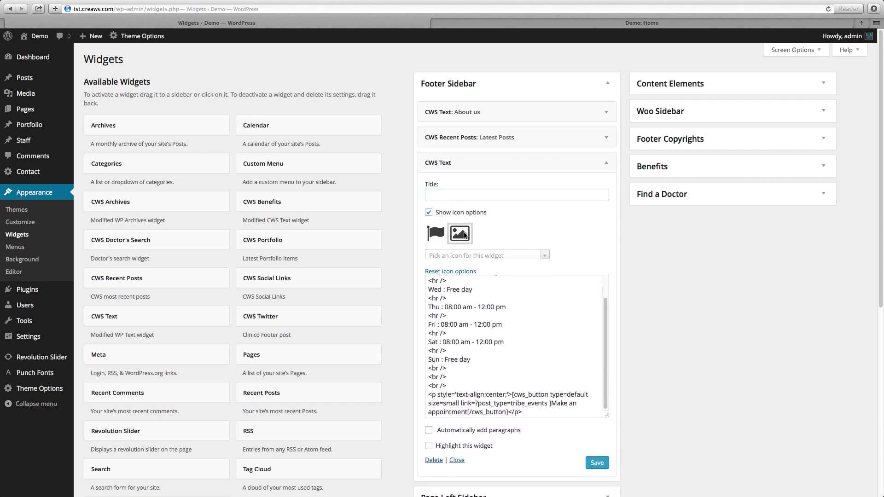
click(465, 235)
click(461, 259)
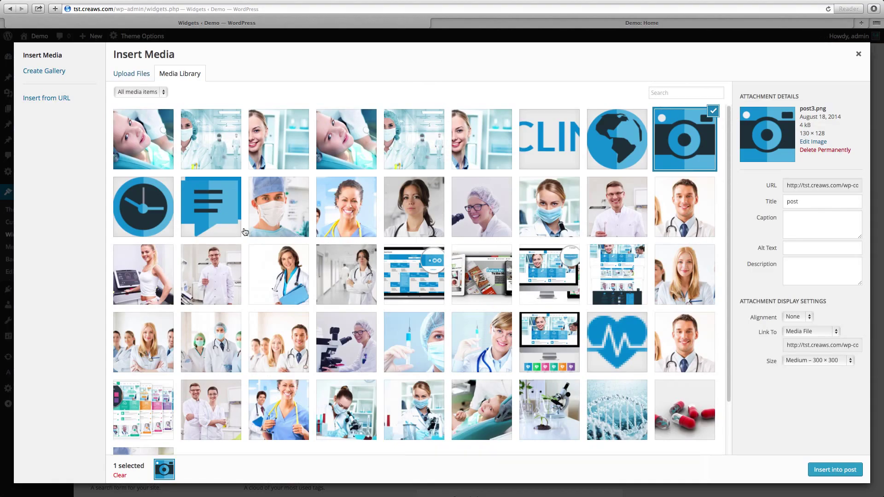
click(152, 215)
click(835, 470)
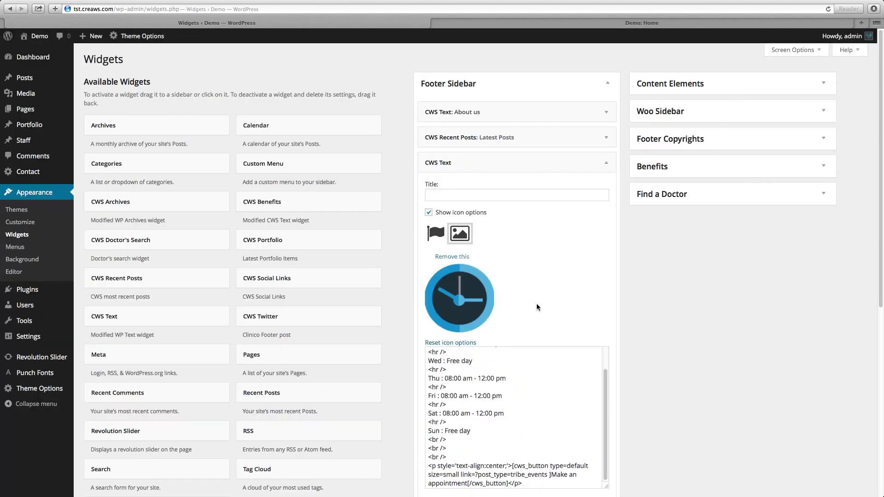
Step: Turn on highlighting for the opening hours widget, then save and collapse it
scroll(586, 251, down, 5)
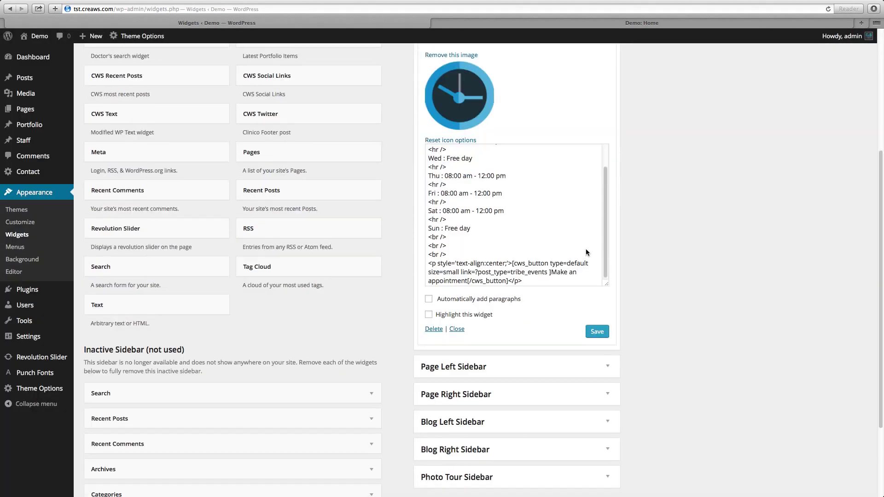
click(429, 315)
click(597, 332)
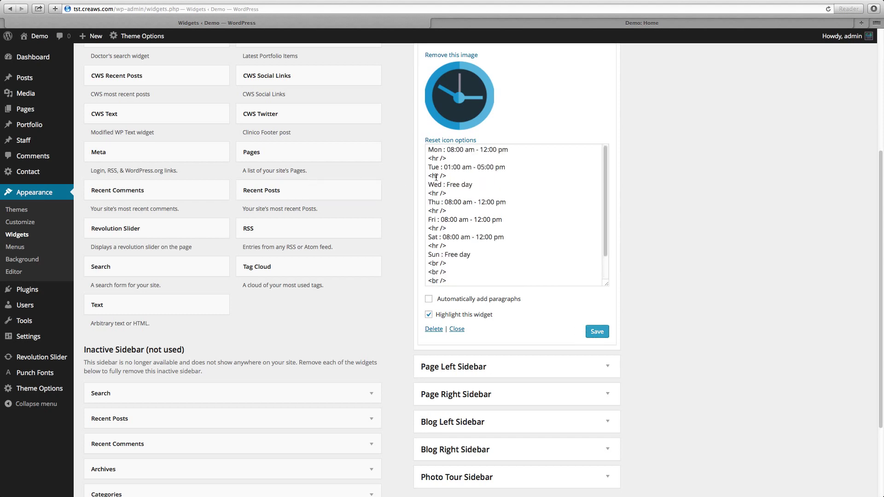
scroll(435, 180, down, 3)
scroll(550, 210, up, 8)
click(588, 164)
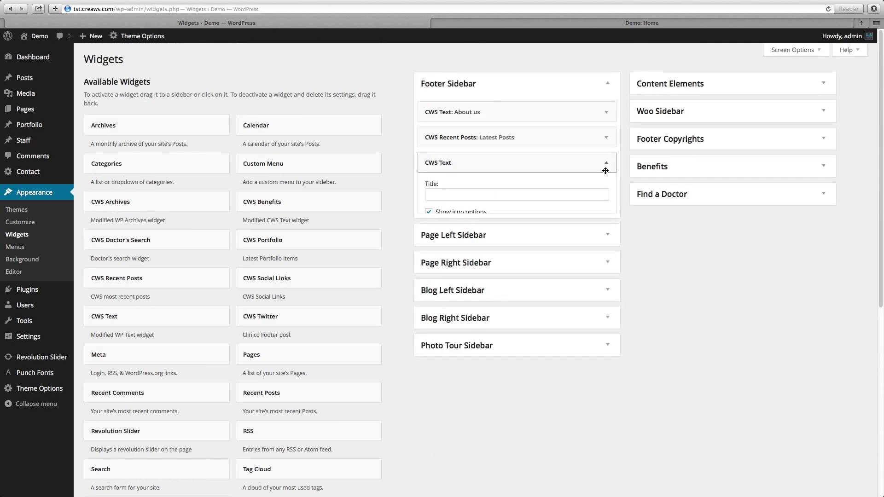
Step: Reload the site's home page and examine the three widgets in its footer
click(457, 25)
right_click(80, 141)
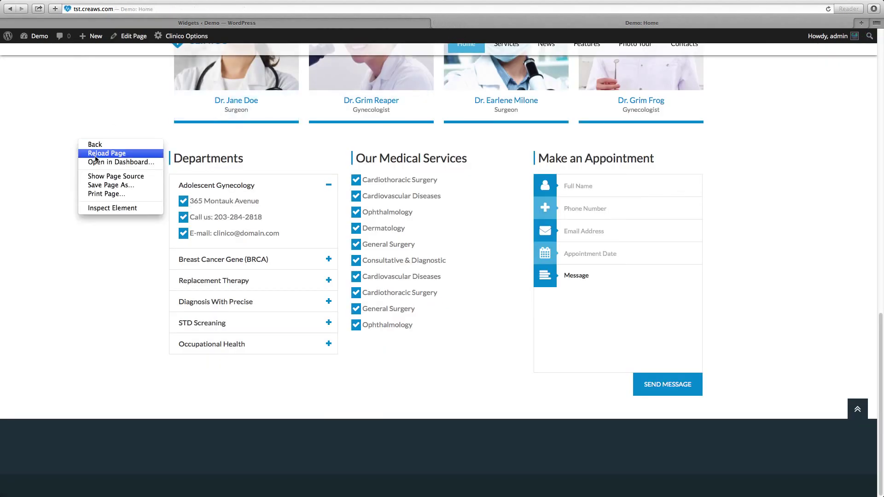
click(97, 155)
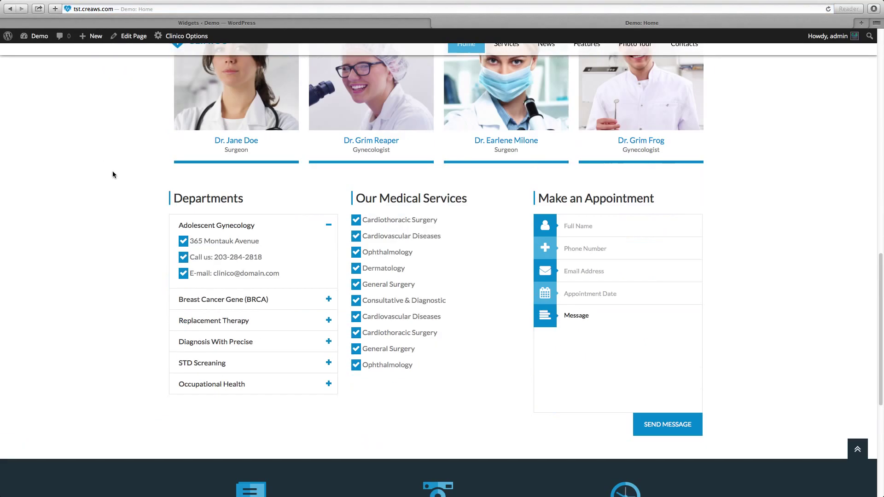
scroll(113, 175, down, 6)
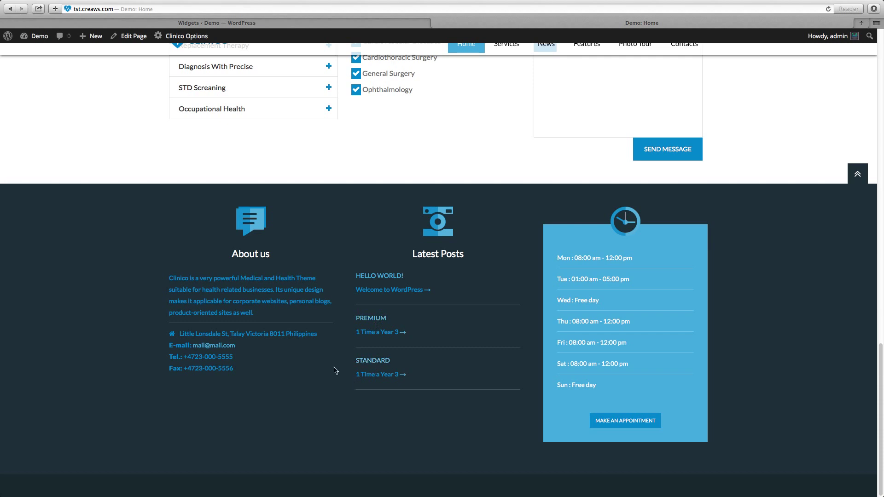
Step: Check the About us, Latest Posts and opening hours columns in the home page footer
drag(227, 298, 260, 299)
drag(268, 261, 232, 256)
drag(468, 257, 426, 256)
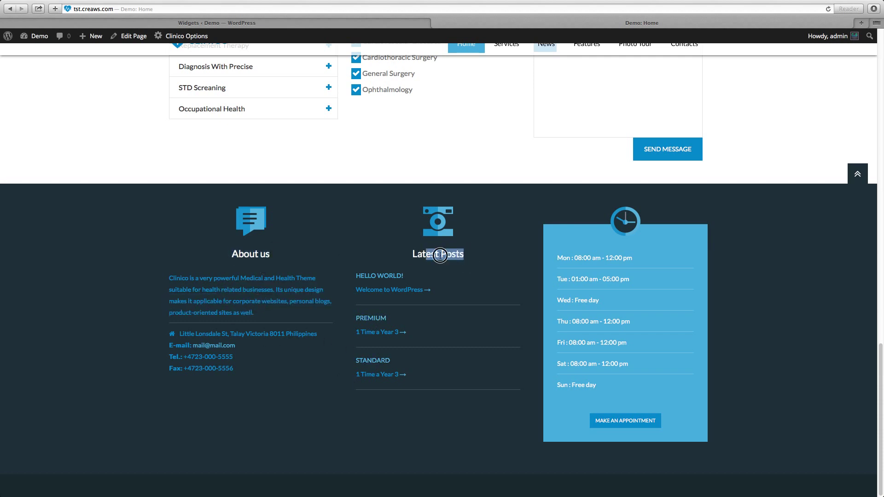
click(426, 256)
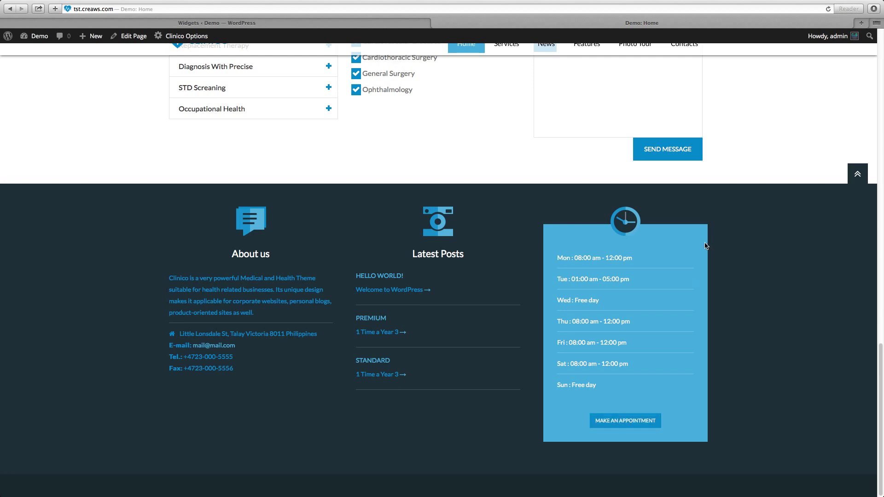
scroll(734, 241, up, 5)
scroll(738, 243, up, 3)
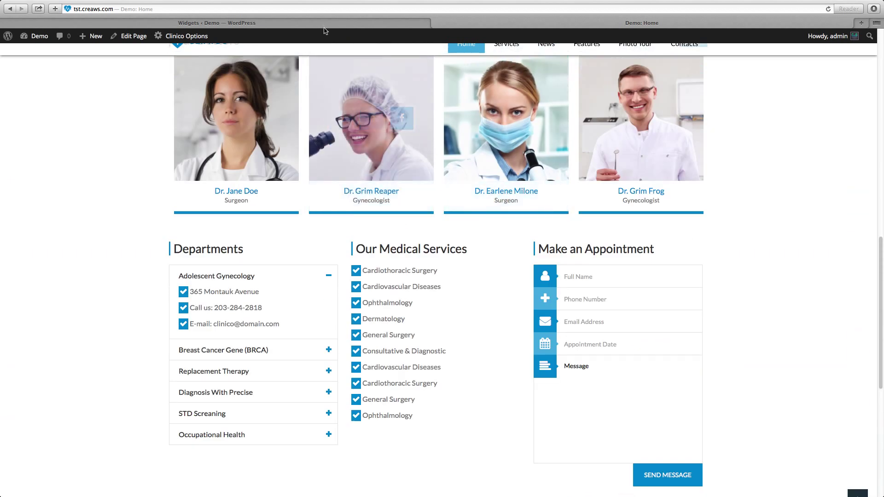
Step: Add a CWS Recent Posts widget below Latest Posts in the Footer Sidebar, titled "Latest Images" with the image posts category
key(ctrl+Tab)
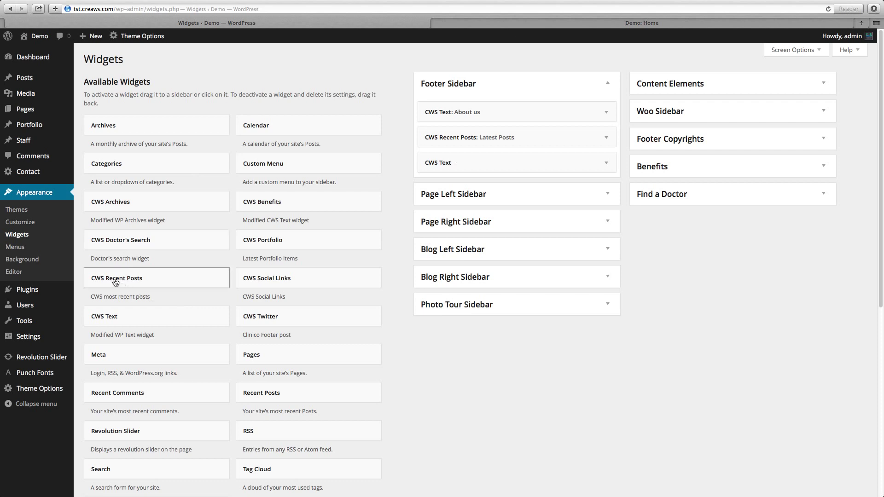
drag(116, 282, 453, 160)
click(478, 195)
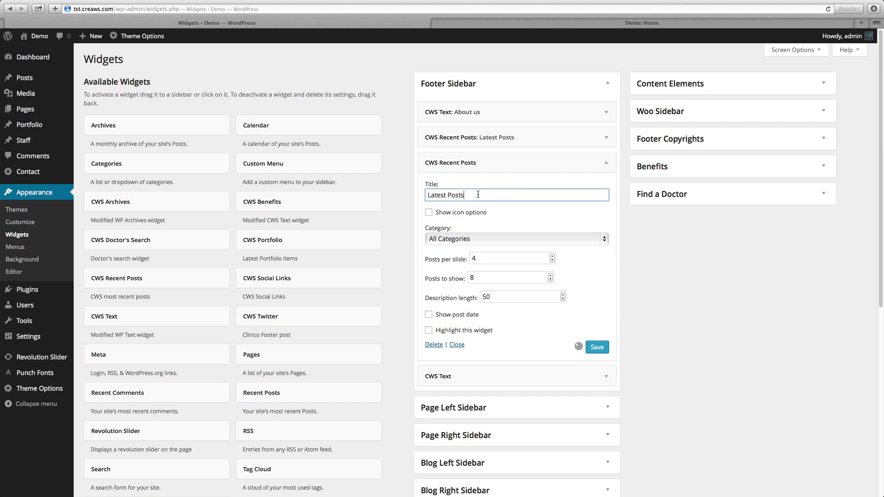
drag(465, 195, 448, 194)
text(Image)
click(454, 238)
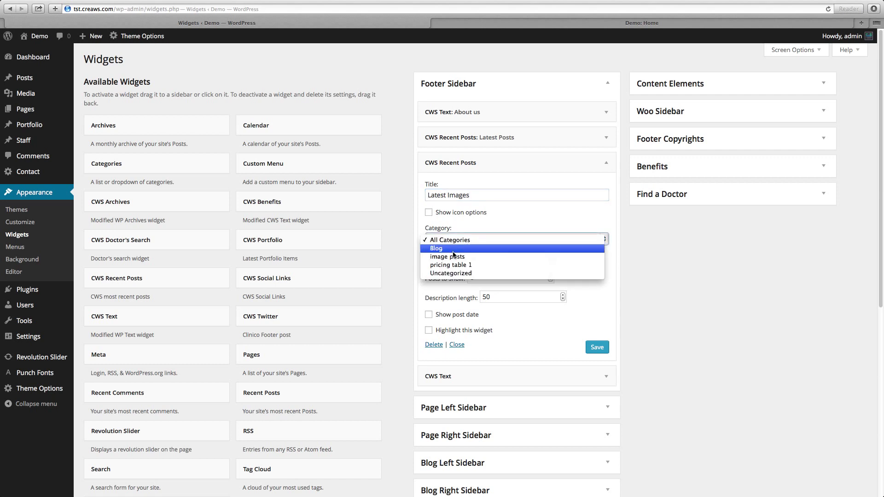
click(454, 257)
Step: Set the Latest Images widget to 3 posts per slide, 3 posts to show and description length 20, then save and collapse it
click(454, 258)
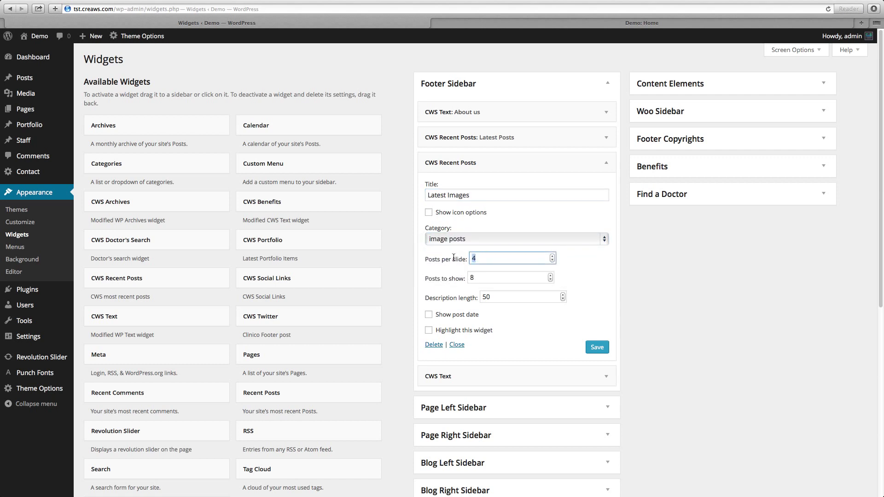
text(3)
double_click(472, 278)
text(3)
drag(487, 297, 479, 298)
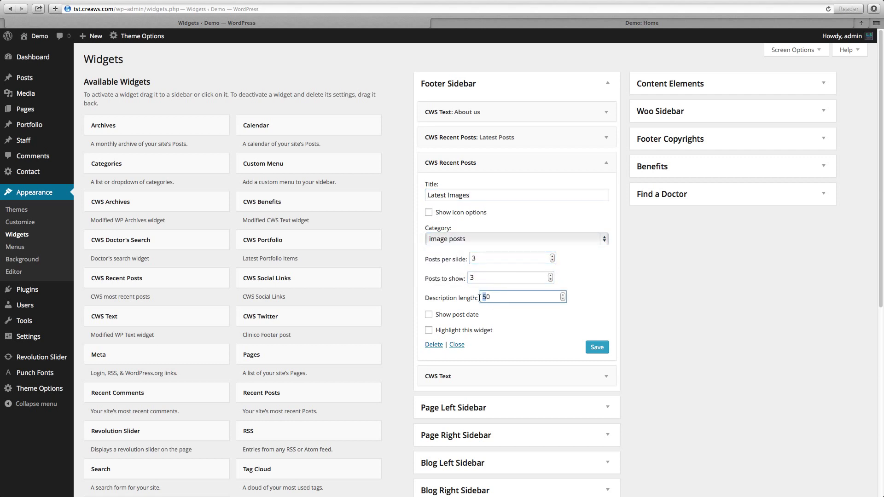
text(2)
click(597, 348)
click(607, 164)
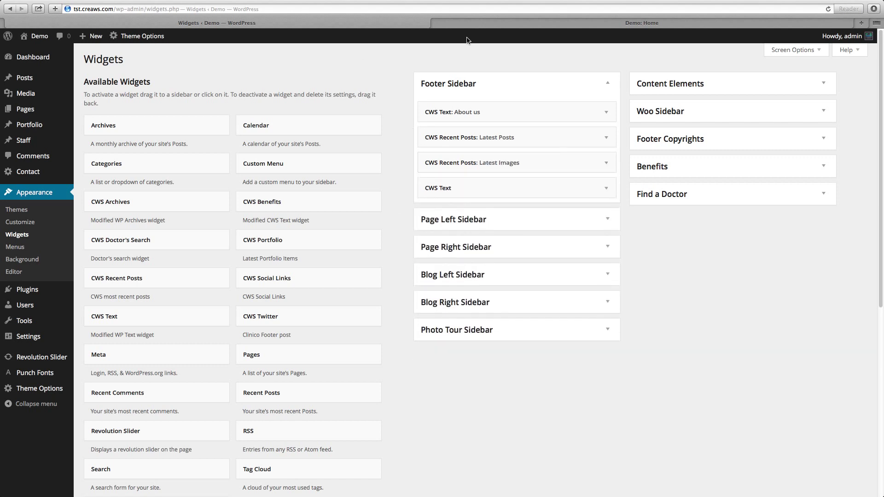
Step: Reload the site's home page and check the Latest Images widget in the footer
click(467, 23)
right_click(79, 115)
click(104, 127)
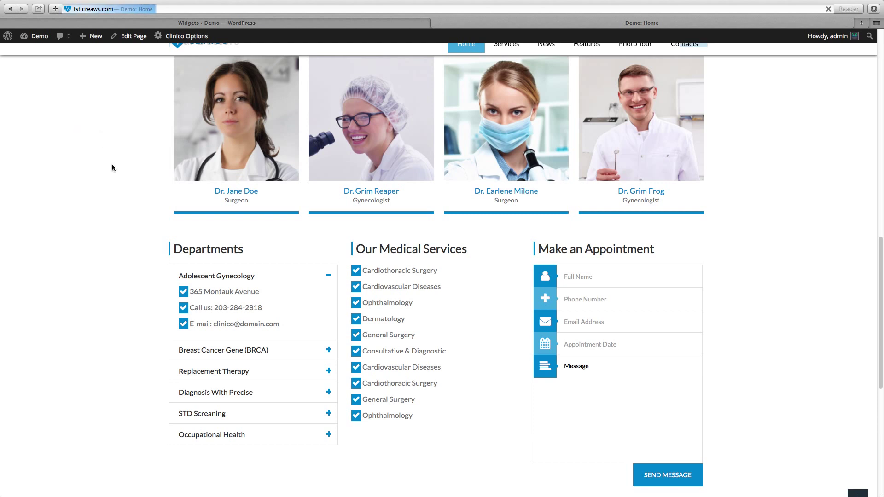
scroll(137, 180, down, 3)
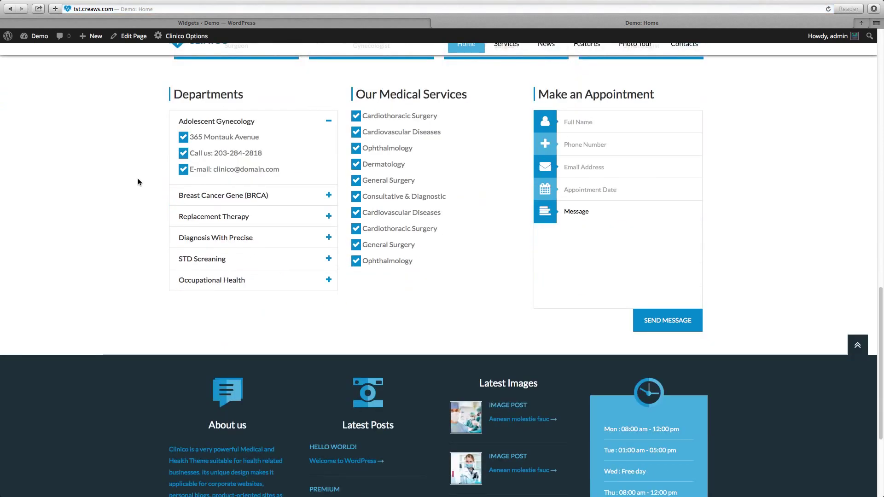
scroll(138, 182, down, 3)
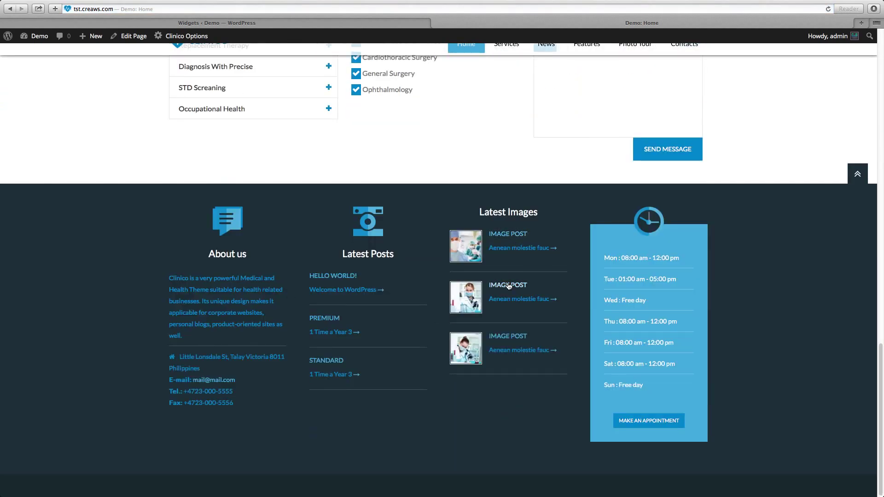
Step: Give the Latest Images footer widget the camera image post3.png from the Media Library as its icon and save it
click(343, 23)
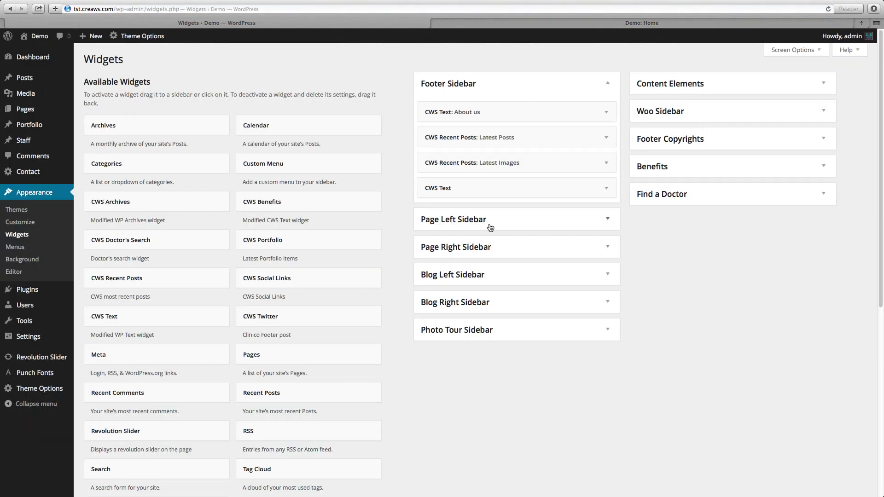
click(527, 164)
click(429, 212)
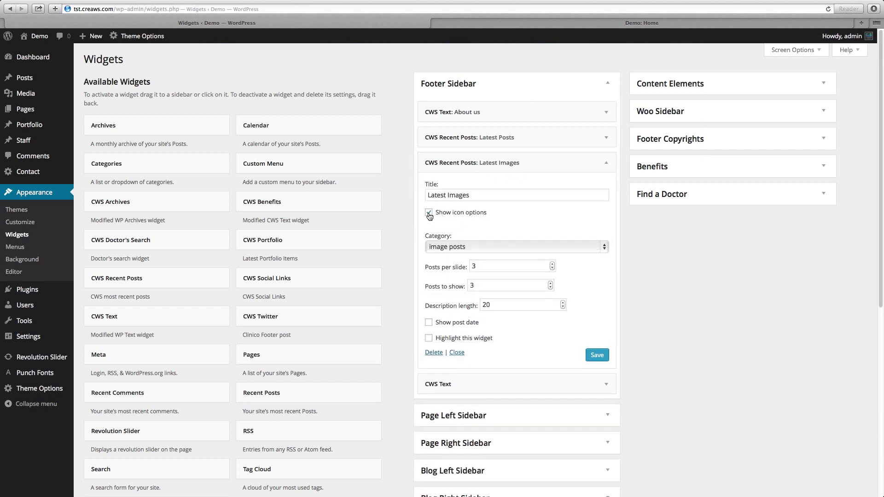
click(460, 233)
click(468, 260)
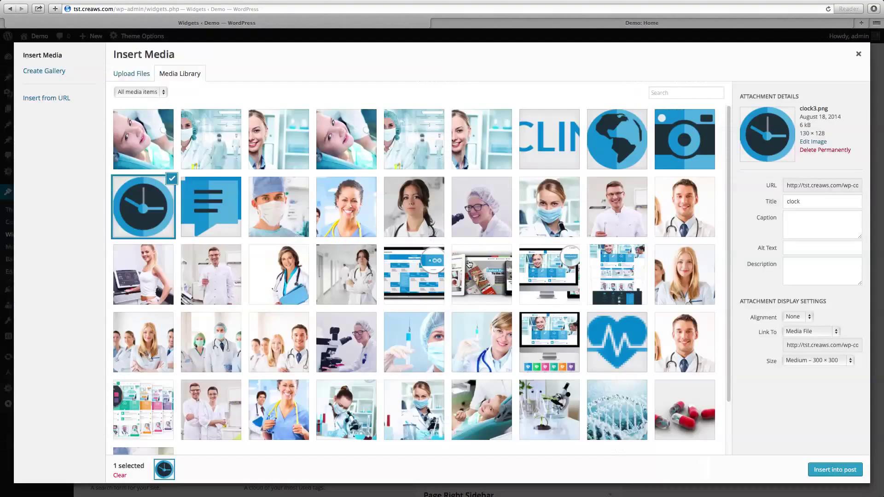
click(682, 150)
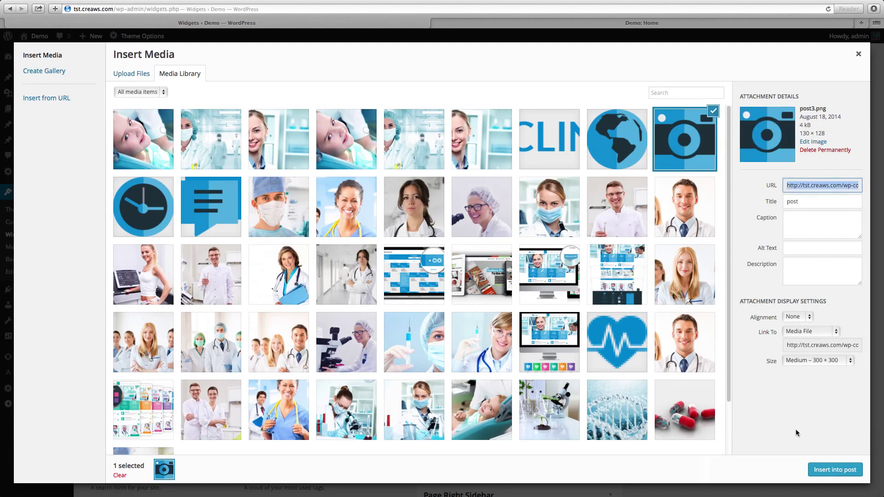
click(827, 470)
scroll(764, 317, down, 5)
scroll(764, 317, up, 5)
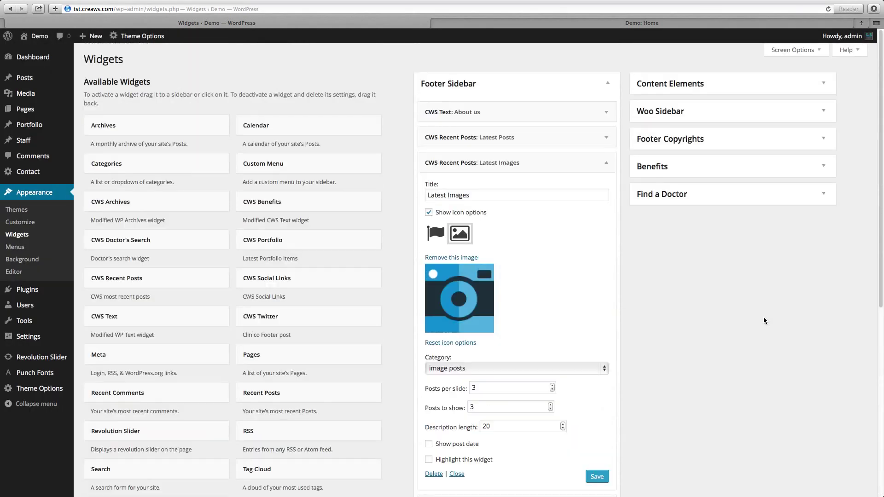
scroll(764, 320, down, 1)
click(597, 468)
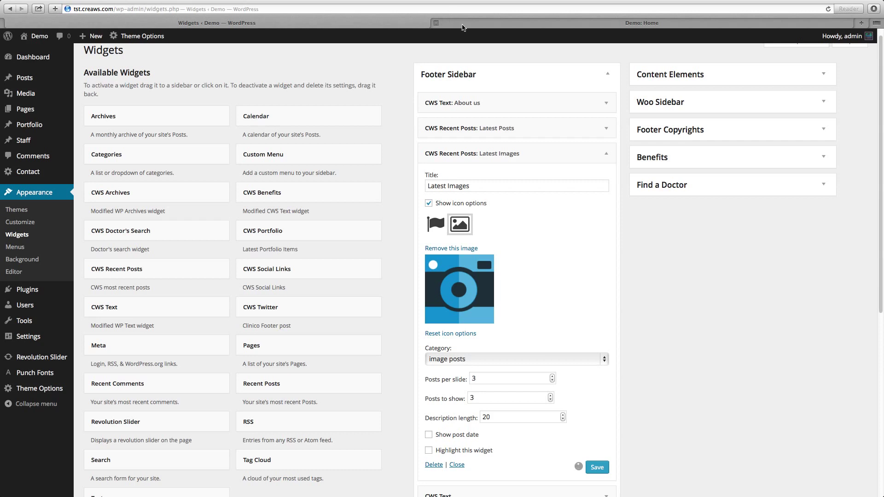
Step: Reload the home page and check the camera icon above Latest Images in the footer
click(462, 26)
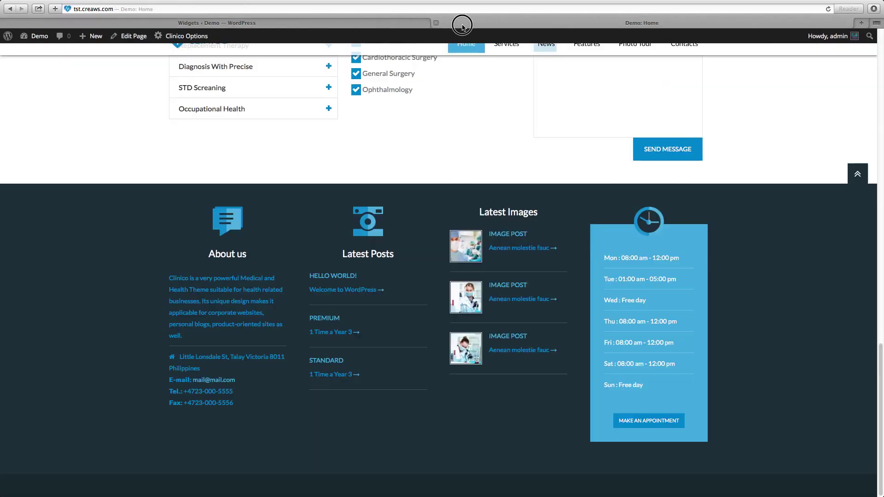
right_click(198, 137)
click(214, 152)
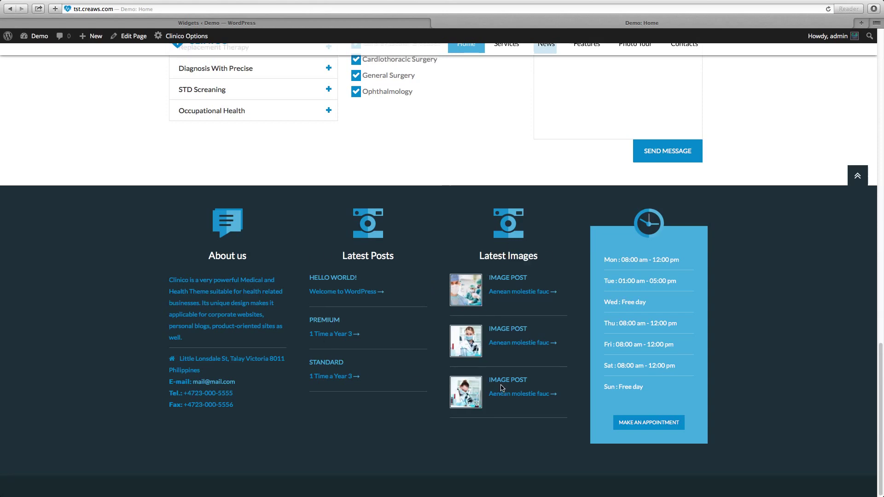
Step: Open the News Style page from the site's Home navigation and examine its content layout and sidebar area
scroll(488, 386, up, 15)
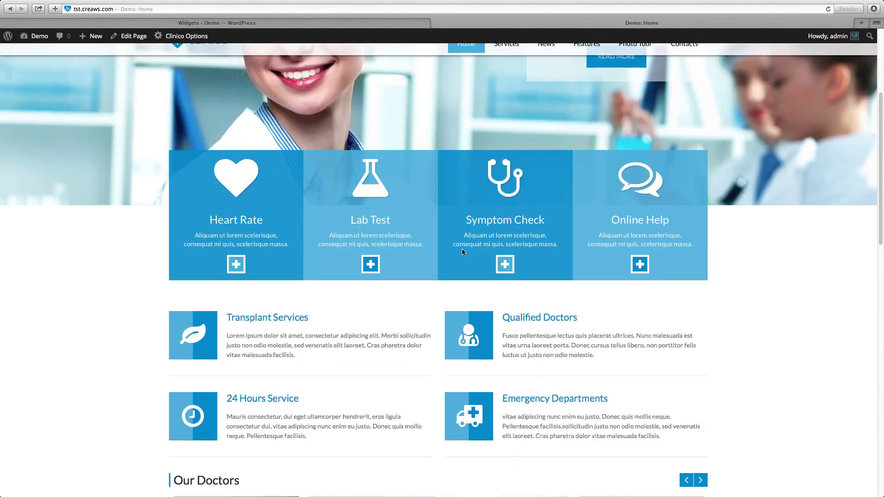
scroll(147, 290, up, 5)
mouse_move(470, 105)
click(472, 121)
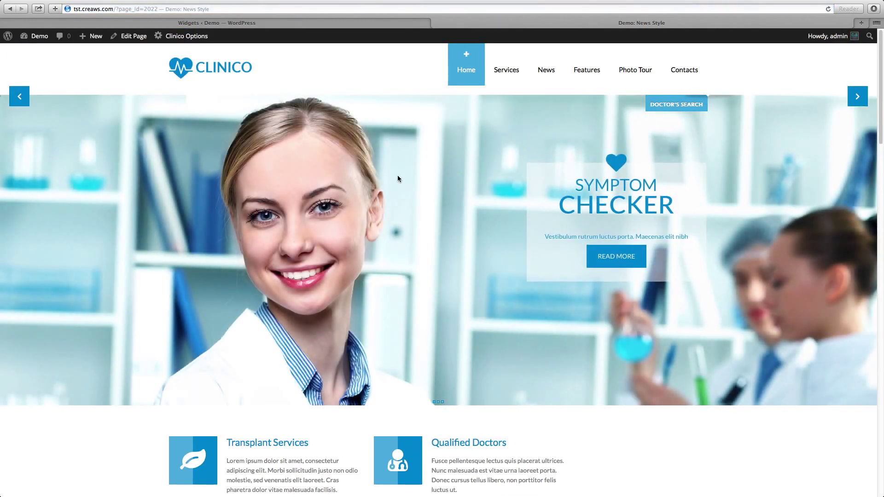
scroll(398, 179, down, 20)
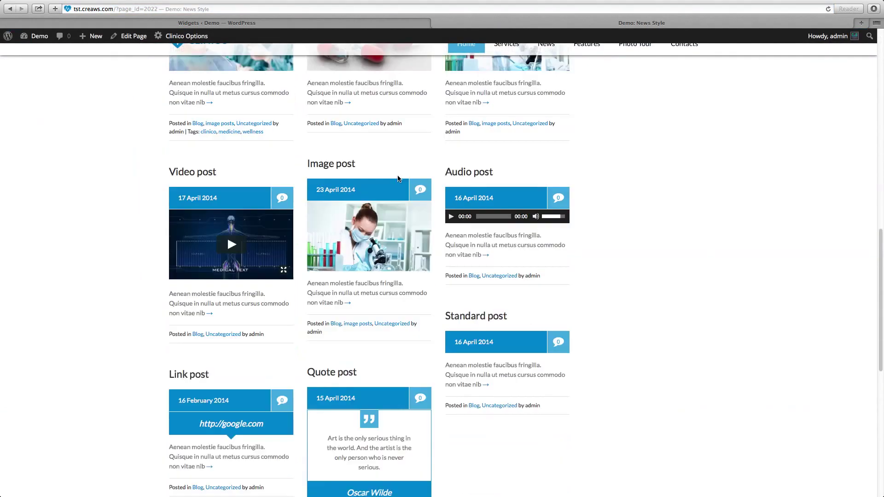
scroll(398, 179, up, 20)
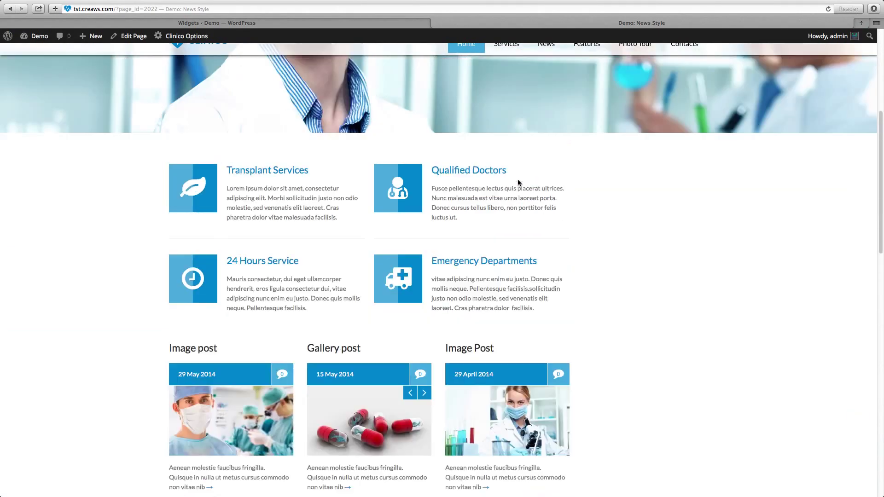
scroll(655, 266, down, 1)
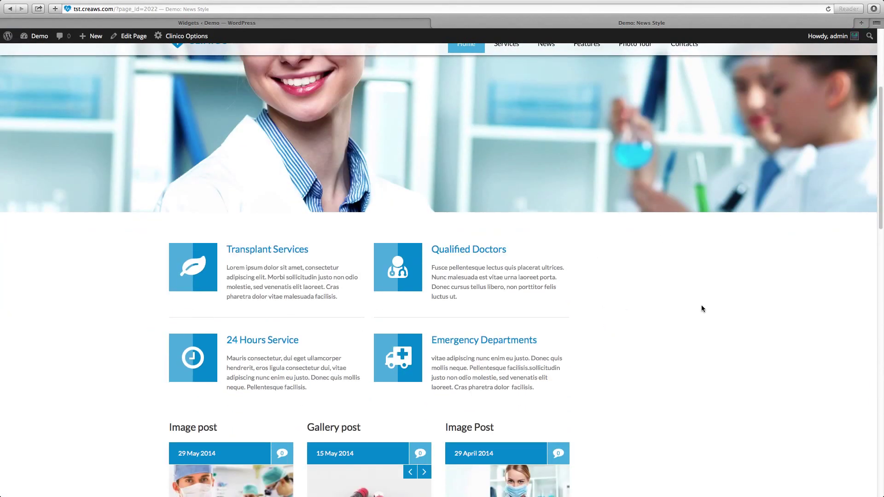
Step: Return to the Widgets page, collapse the Footer Sidebar, and expand the Page Left Sidebar and Page Right Sidebar
click(315, 24)
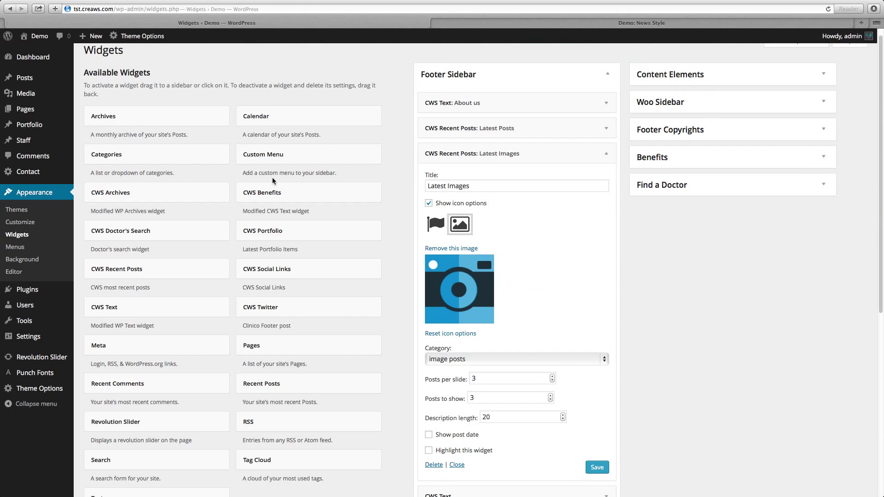
click(601, 155)
click(605, 75)
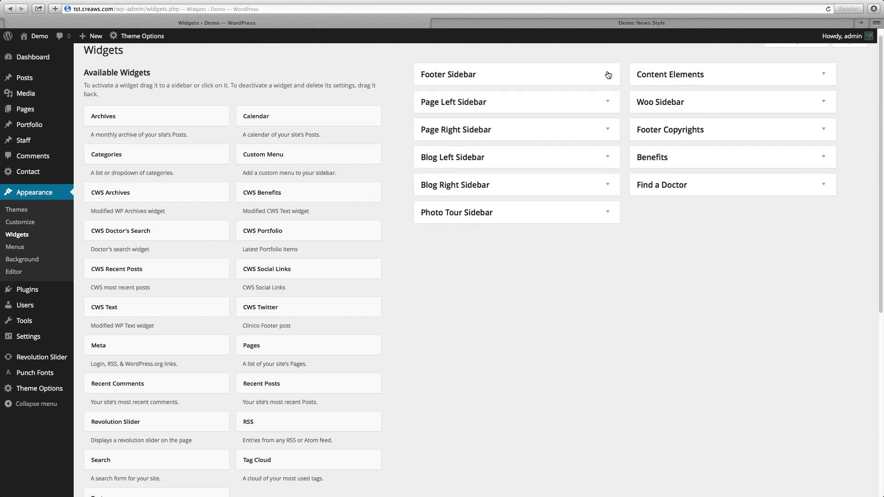
click(603, 102)
click(609, 167)
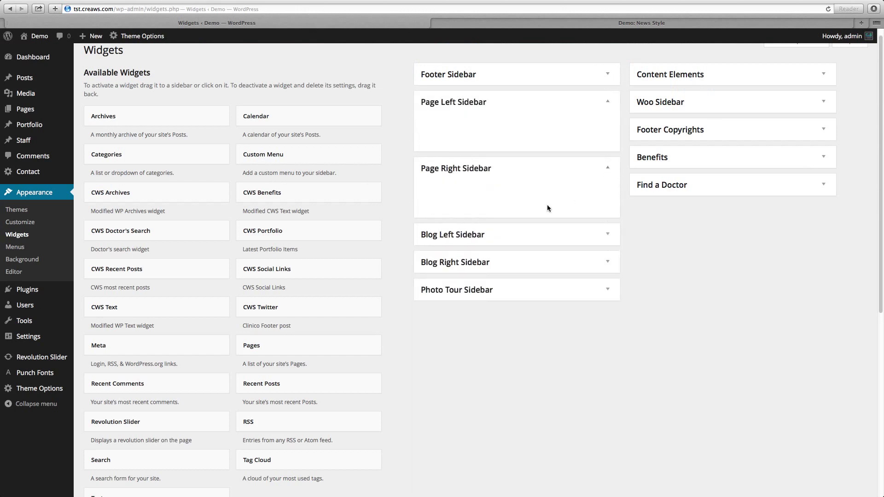
Step: Add a CWS Archives widget titled "Archives" to the Page Left Sidebar with the post count shown, then save and collapse it
drag(122, 193, 526, 126)
click(452, 168)
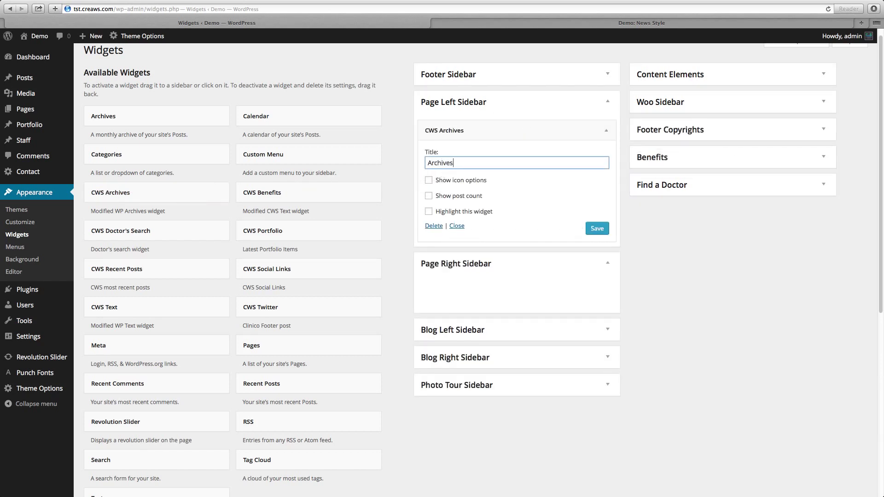
click(430, 196)
click(597, 229)
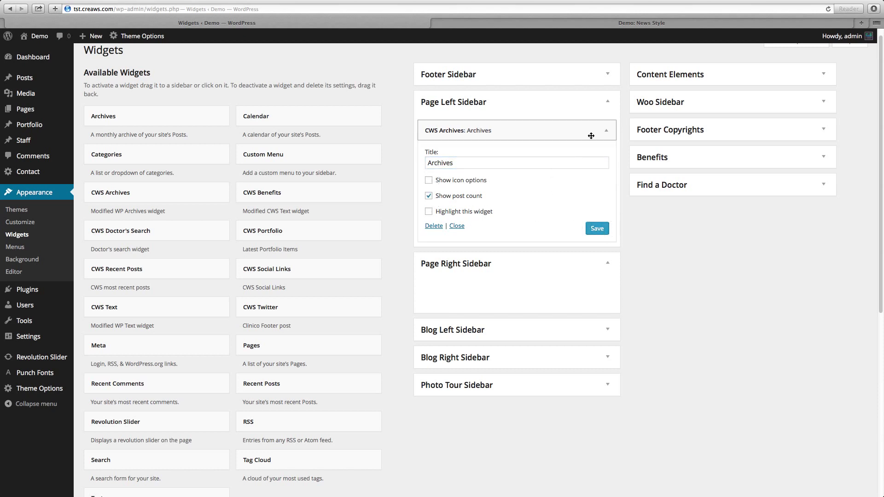
click(605, 133)
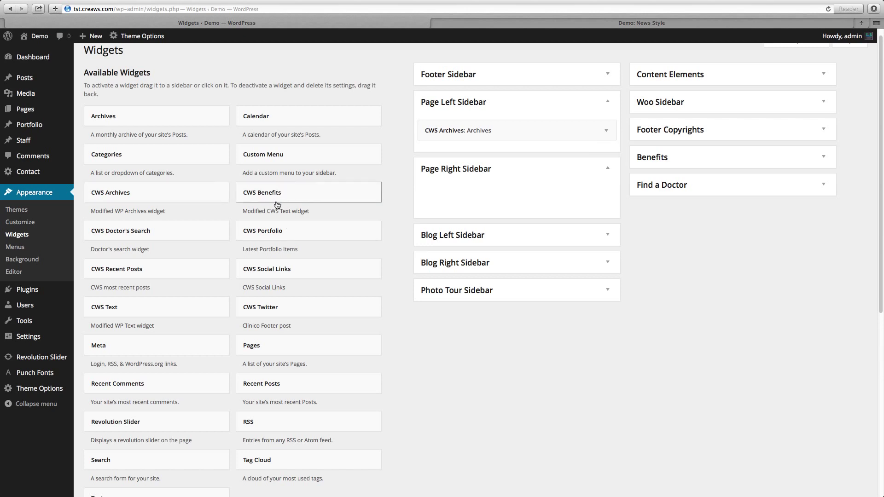
Step: Add a CWS Portfolio widget titled "Latest Pictures" to the Page Right Sidebar, showing 3 slides from All Categories, then save and collapse it
drag(250, 231, 423, 190)
click(475, 230)
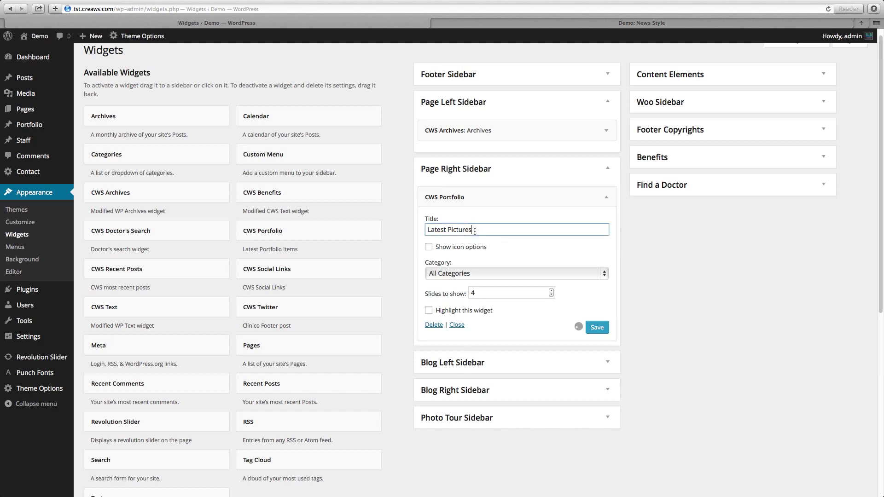
click(491, 276)
click(482, 310)
double_click(482, 293)
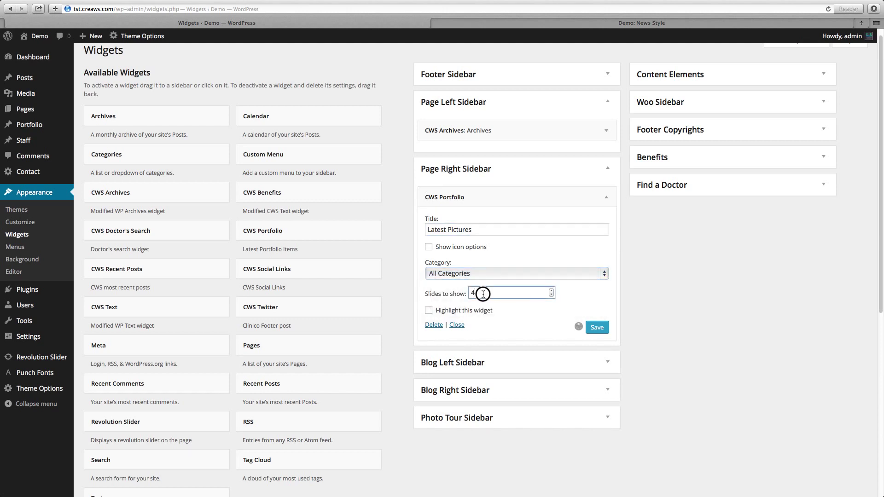
text(3)
click(597, 328)
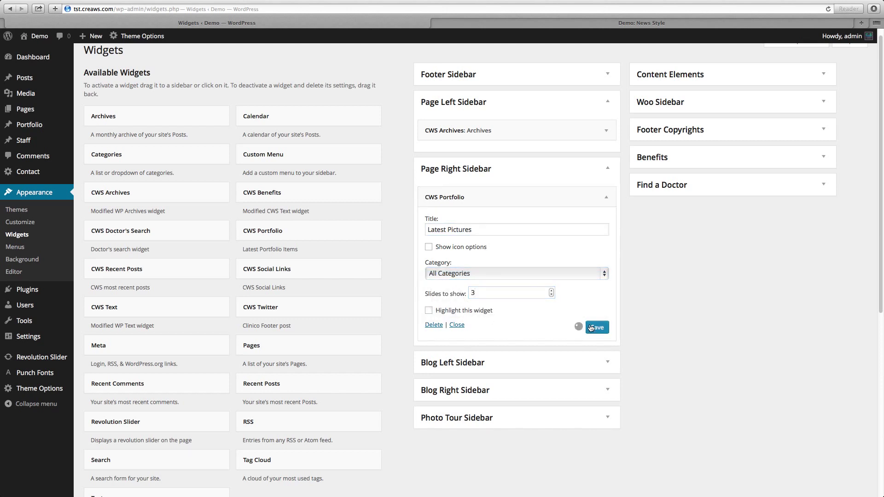
click(607, 202)
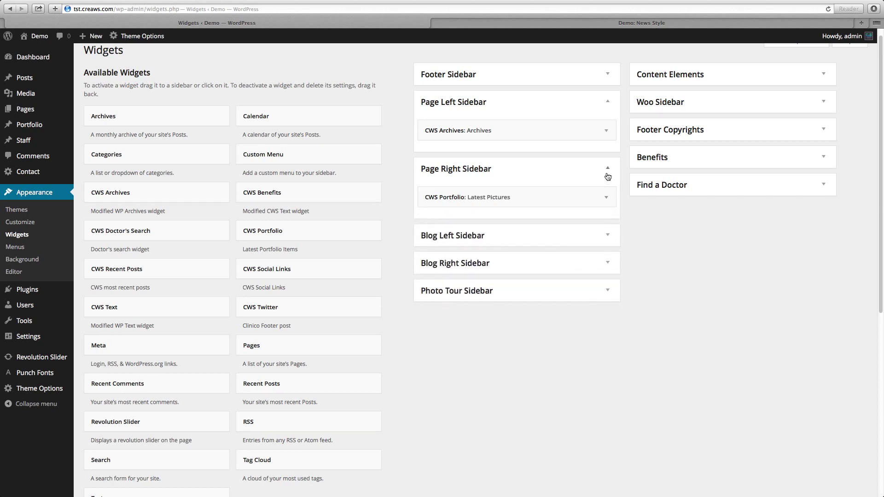
Step: Collapse the Page Left and Page Right Sidebars and expand the Blog Left Sidebar and Blog Right Sidebar
click(608, 175)
click(603, 110)
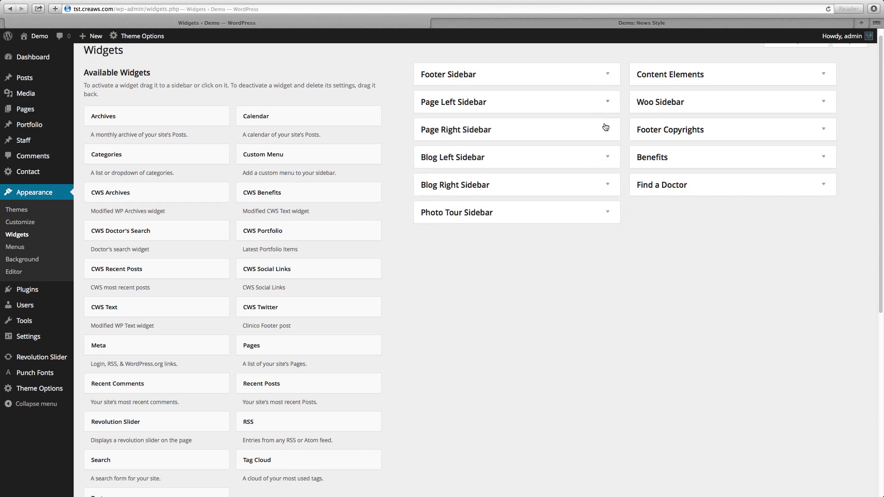
click(610, 160)
click(608, 223)
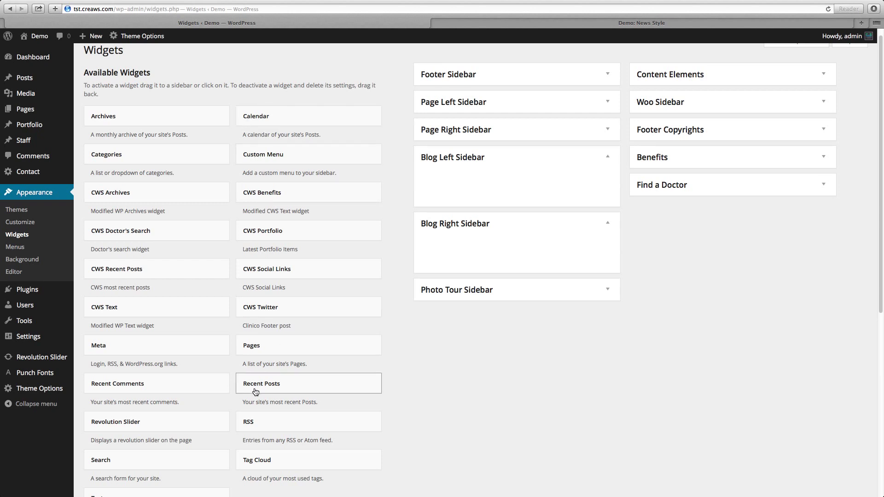
Step: Add a Search widget without a title to the Blog Left Sidebar, then save and collapse it
scroll(257, 396, up, 1)
drag(128, 459, 472, 184)
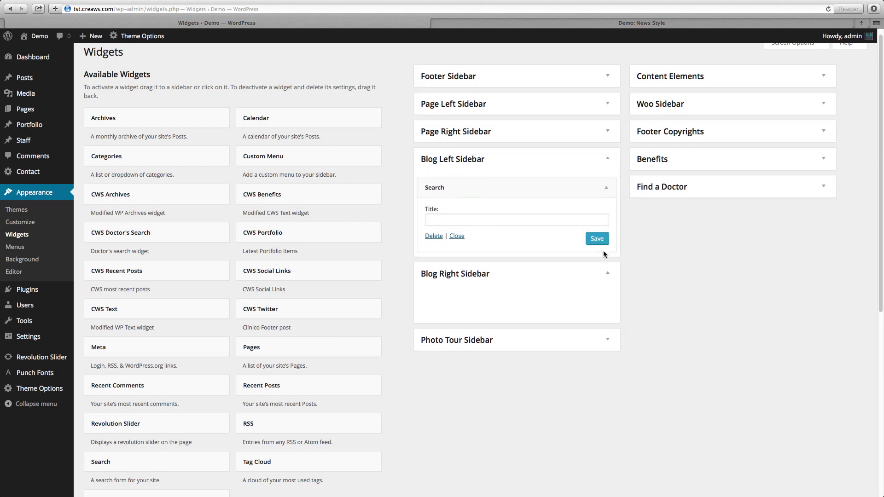
click(597, 239)
click(605, 186)
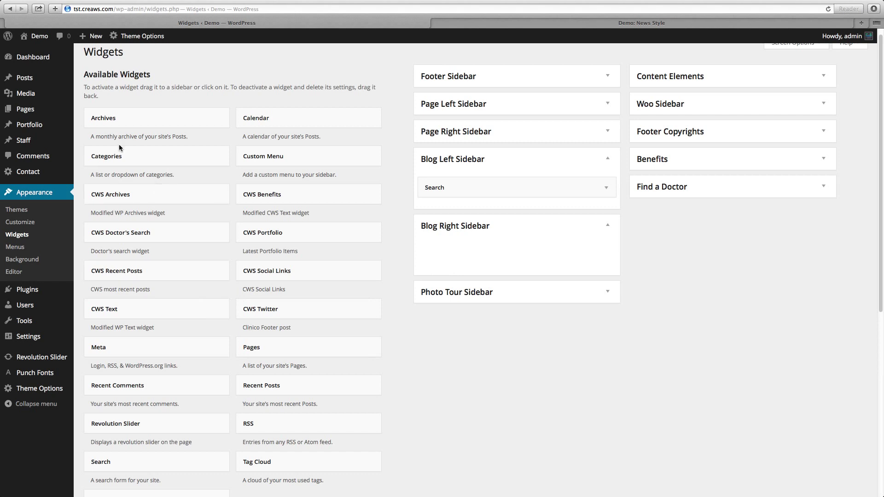
Step: Add an Archives widget titled "Archives" below Search in the Blog Left Sidebar, then save and collapse it
drag(124, 119, 444, 203)
click(447, 244)
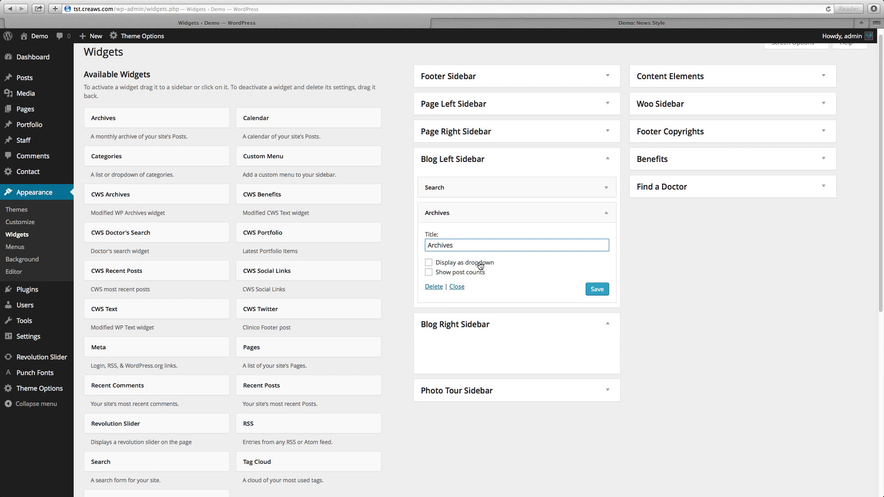
click(597, 289)
click(606, 212)
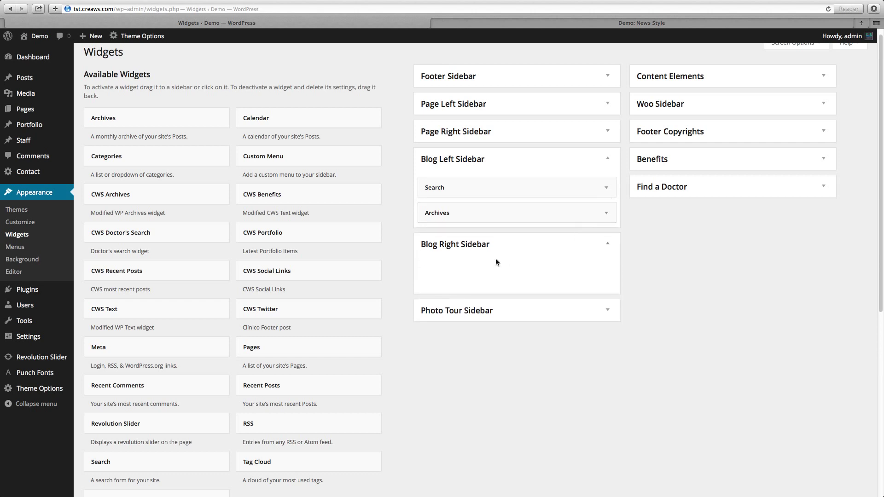
Step: Add a Tag Cloud widget titled "Tags" with the Tags taxonomy to the Blog Right Sidebar, then save and collapse it
scroll(348, 343, down, 1)
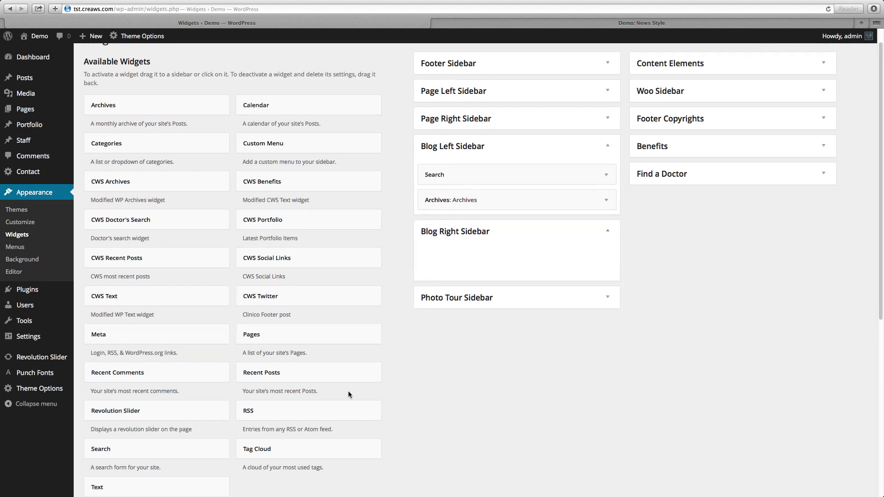
scroll(348, 394, down, 1)
drag(277, 440, 471, 276)
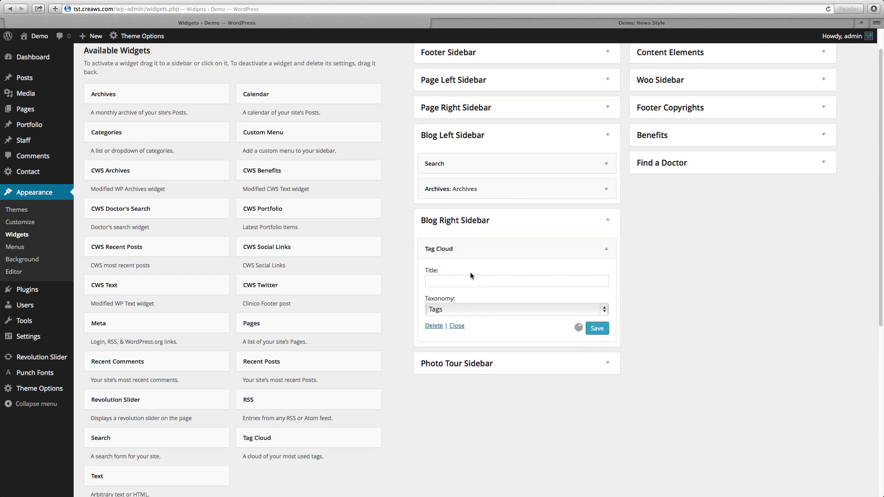
click(466, 280)
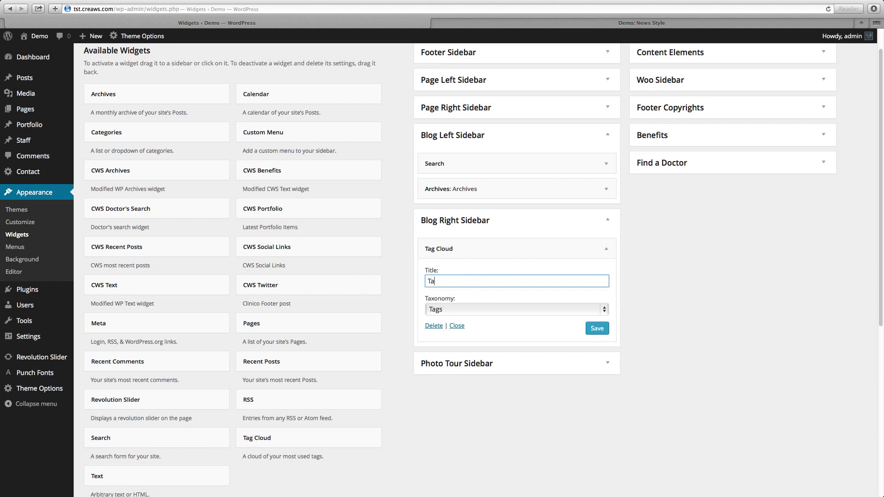
click(597, 328)
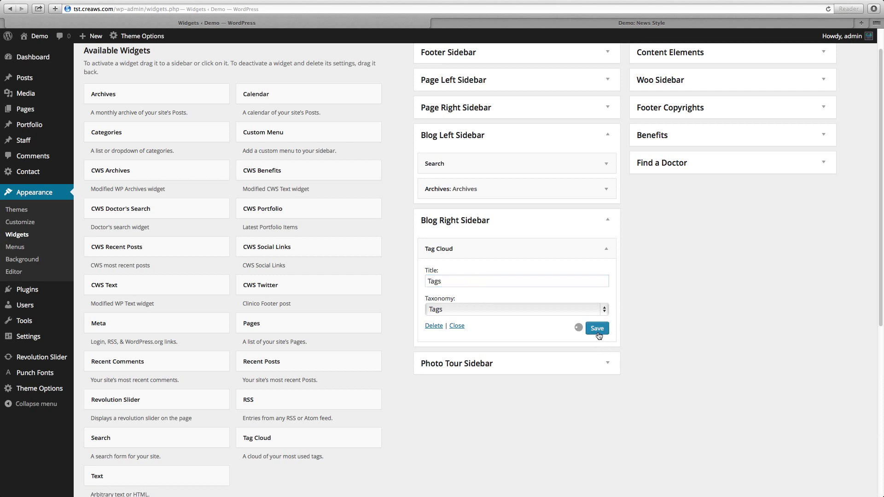
click(599, 250)
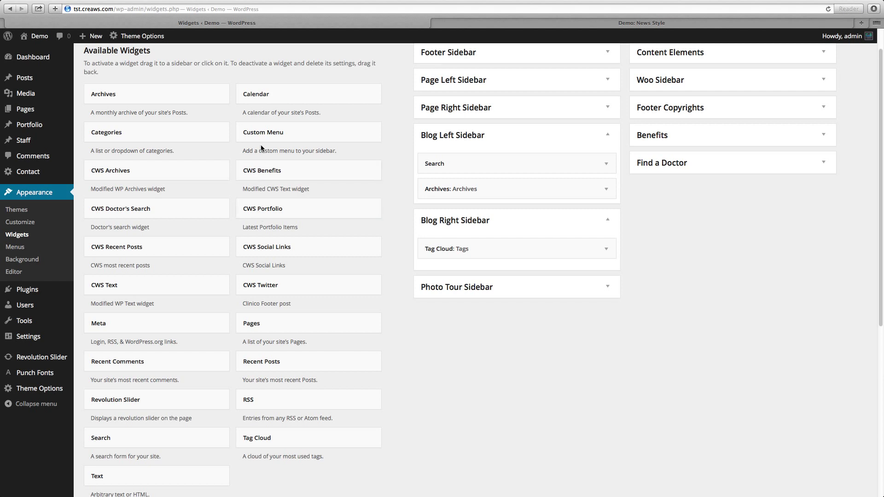
Step: Add a Calendar widget titled "Calendar" below Tag Cloud in the Blog Right Sidebar, save it, and collapse both Blog sidebars
drag(258, 92, 446, 294)
click(459, 310)
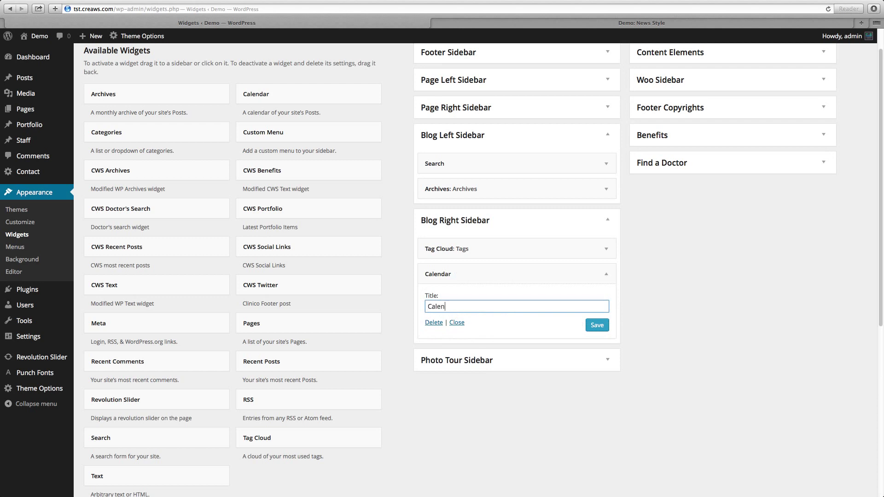
click(595, 325)
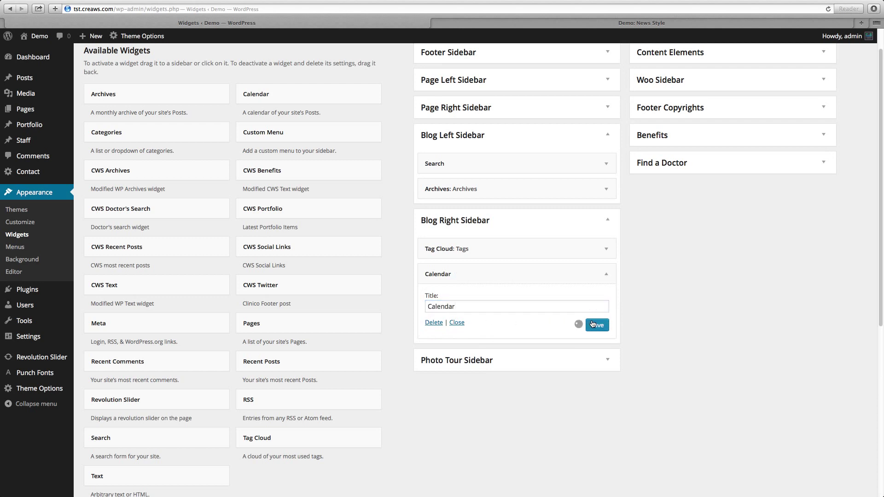
click(602, 221)
click(602, 225)
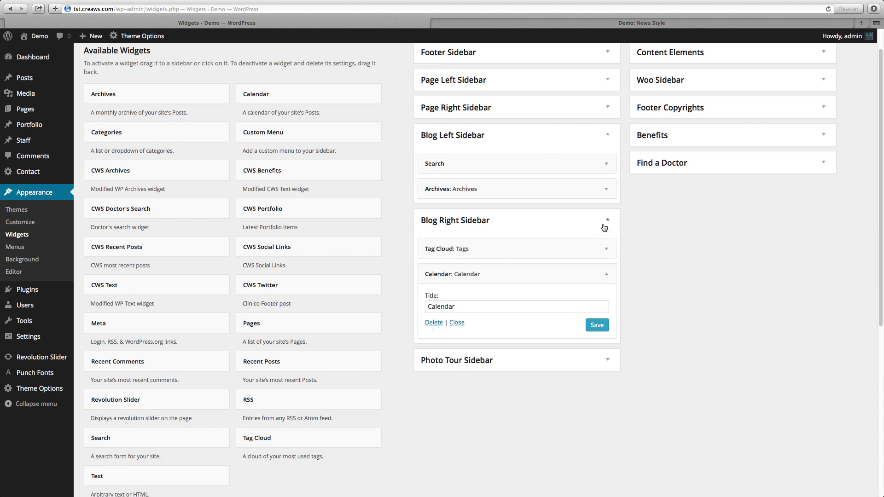
click(608, 137)
click(612, 165)
Step: Add a CWS Portfolio widget titled "Latest Pictures" to the Photo Tour Sidebar with 4 slides from All Categories, save it, and collapse the sidebar
click(609, 191)
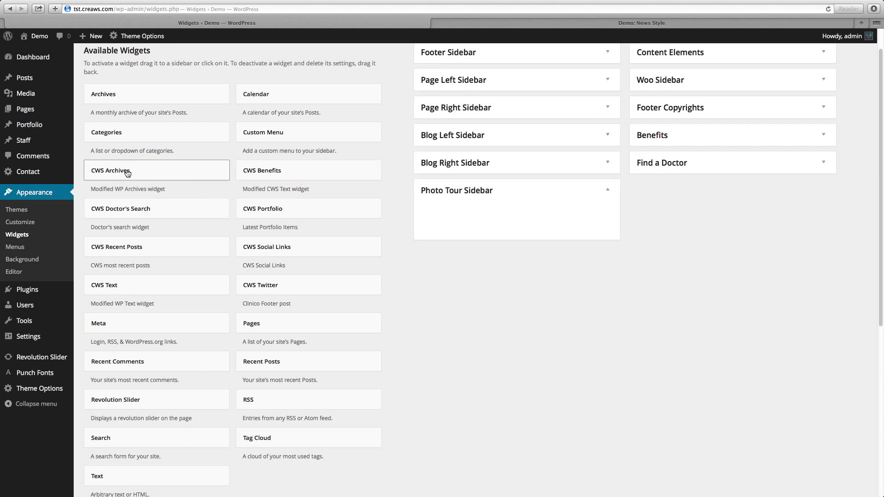
drag(312, 209, 479, 217)
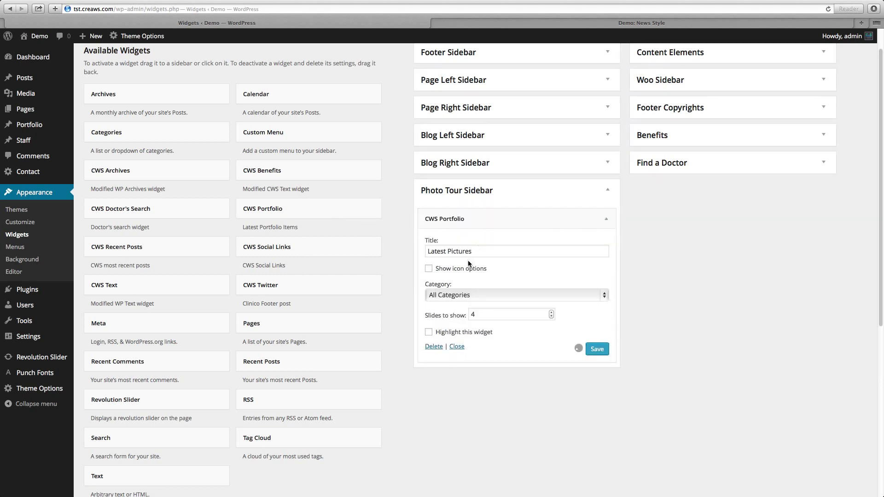
click(597, 349)
click(608, 191)
scroll(688, 249, down, 5)
scroll(688, 248, up, 6)
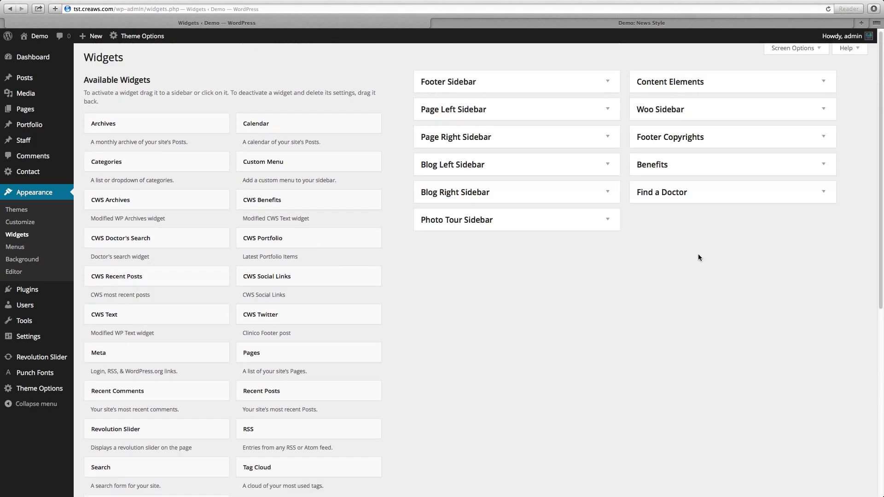
Step: Add a Custom Menu widget titled "Sidebar Menu" using the Content Elements menu to the Content Elements area, then save and collapse it
click(774, 84)
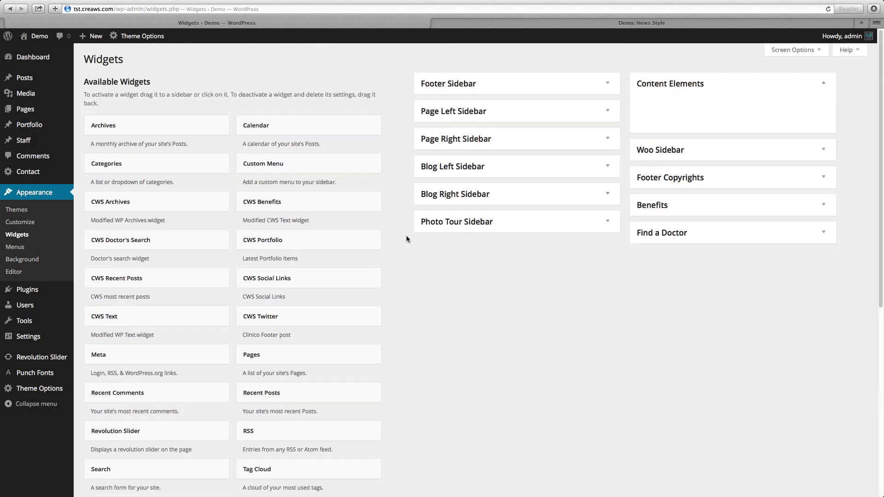
scroll(350, 378, down, 2)
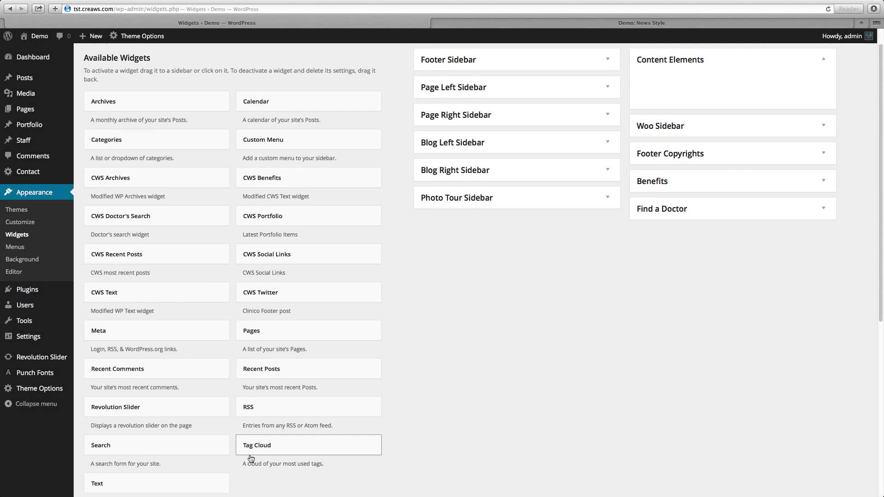
scroll(251, 458, down, 1)
scroll(385, 448, up, 3)
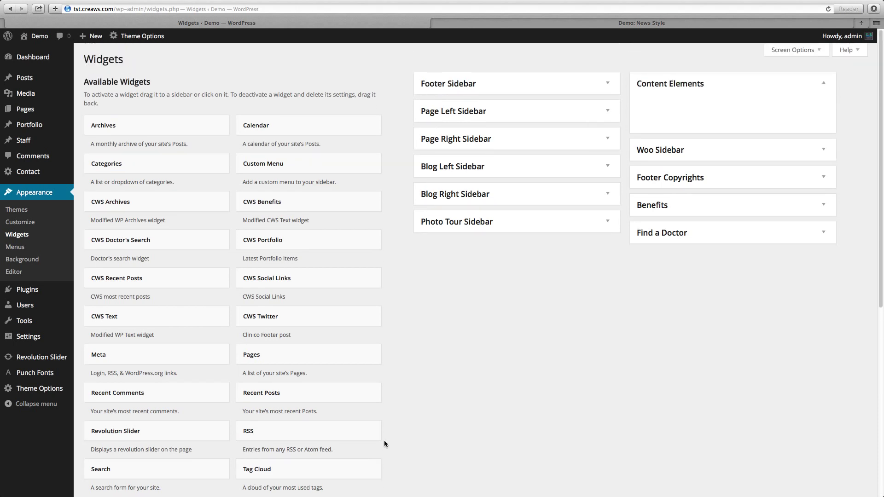
drag(272, 164, 680, 116)
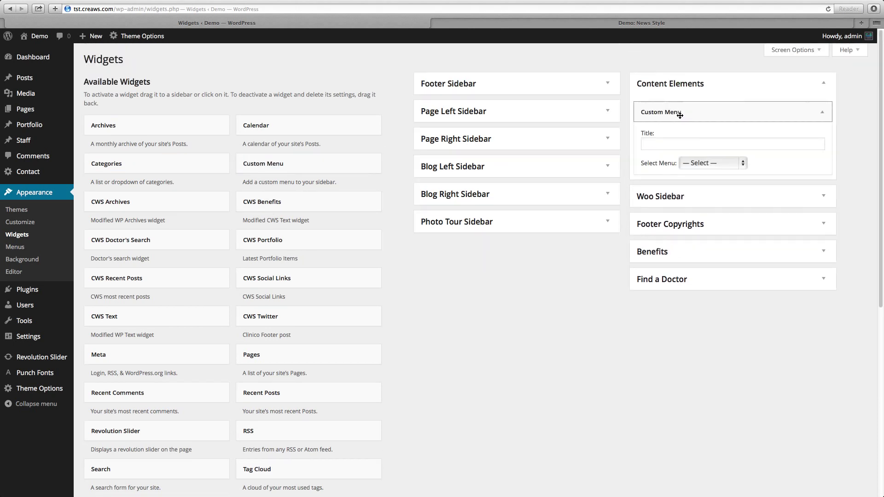
click(677, 145)
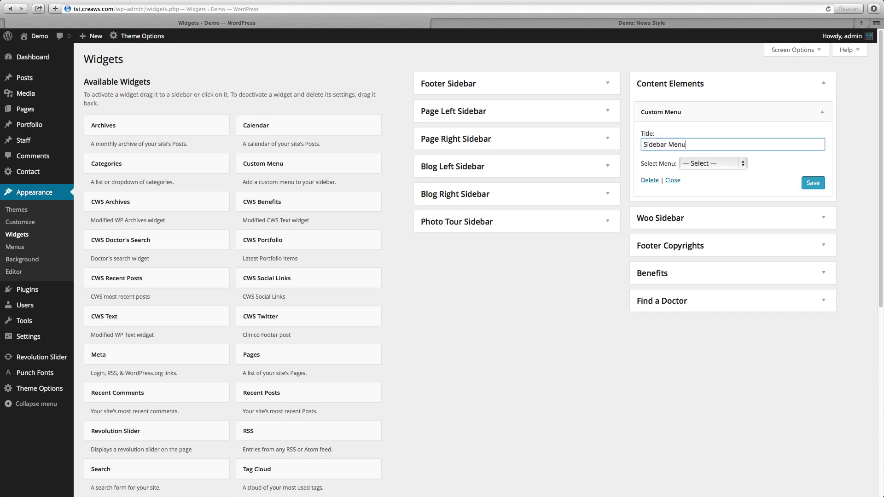
click(715, 163)
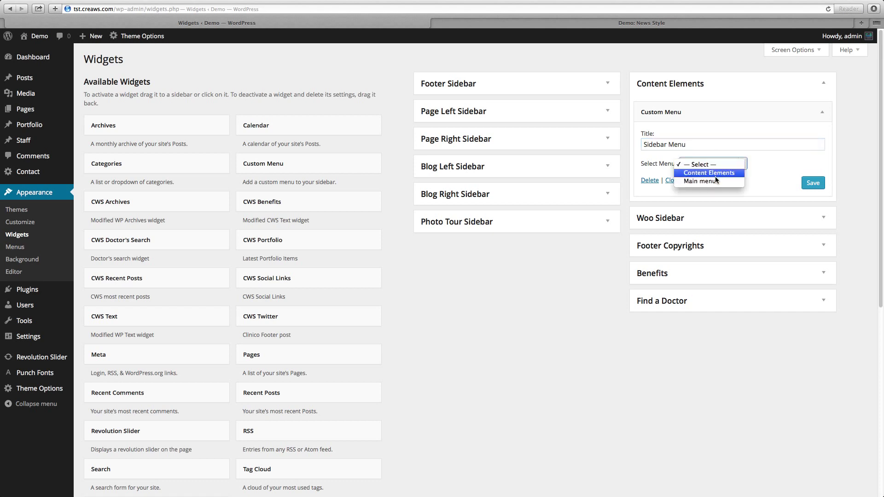
click(733, 171)
click(815, 183)
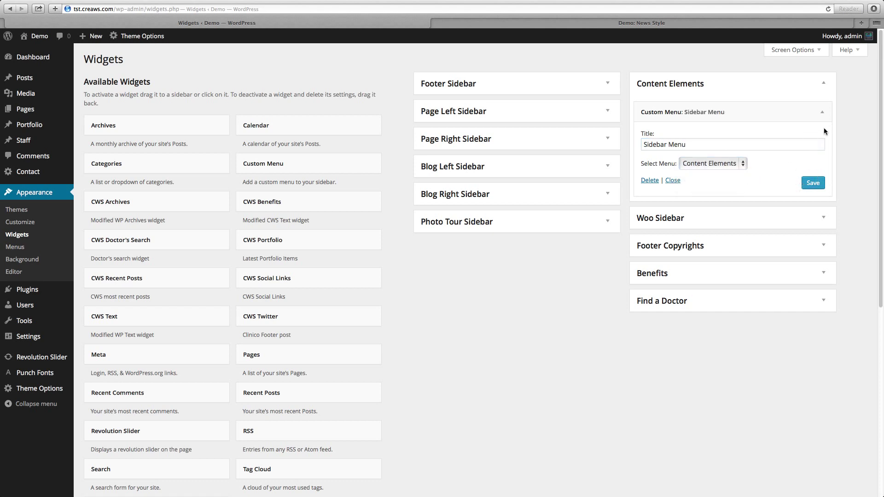
click(767, 112)
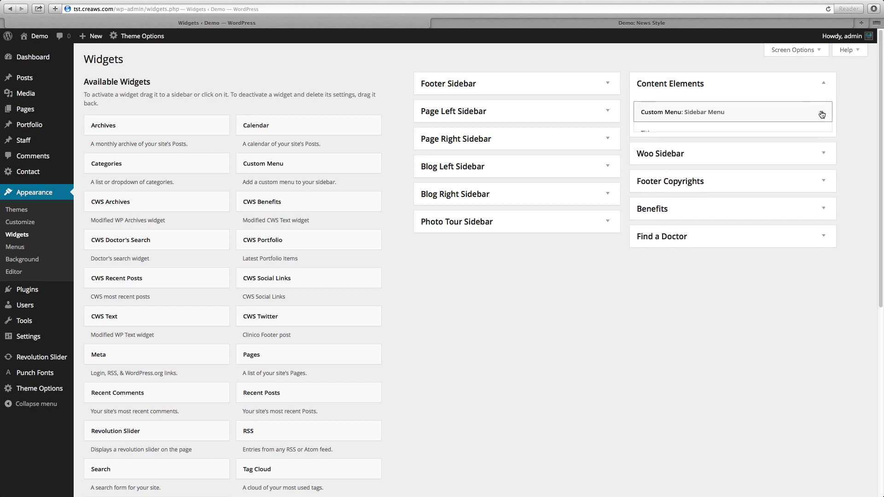
Step: Add a Text widget to Footer Copyrights containing "<p style="color:#fff;">Copyrights ©2014: Clinico - Responsive Medical and Health WordPress Theme</p>", save it, and collapse the area
click(829, 177)
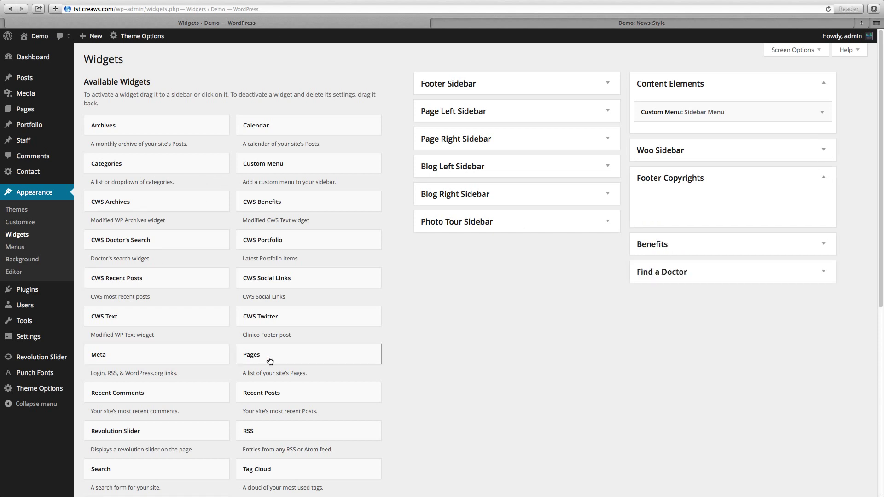
scroll(245, 431, down, 2)
drag(155, 457, 712, 148)
click(692, 240)
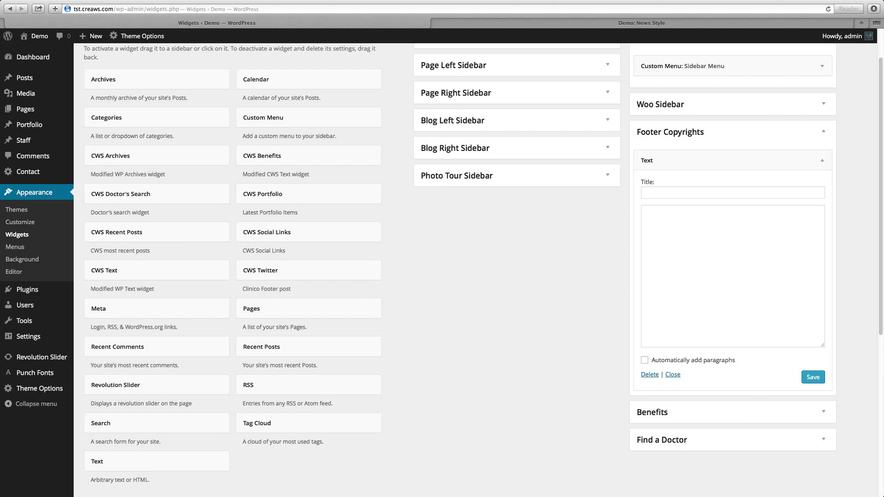
click(742, 280)
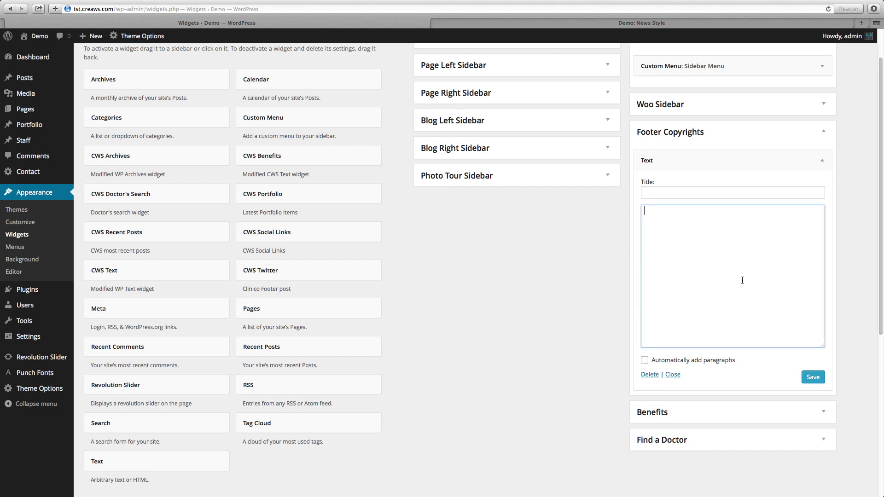
text(<p style="color:#fff;">Copyrights ©2014: Clinico - Responsive Medical and Health WordPress Theme</p>)
click(812, 381)
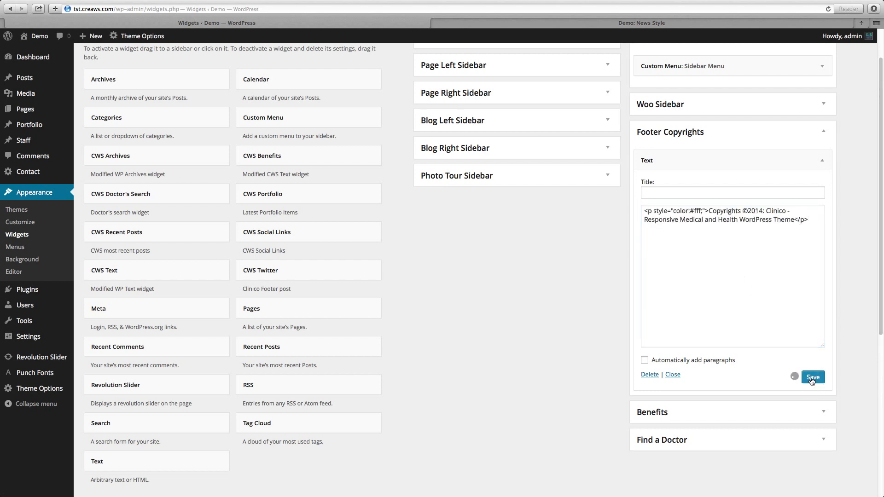
click(823, 160)
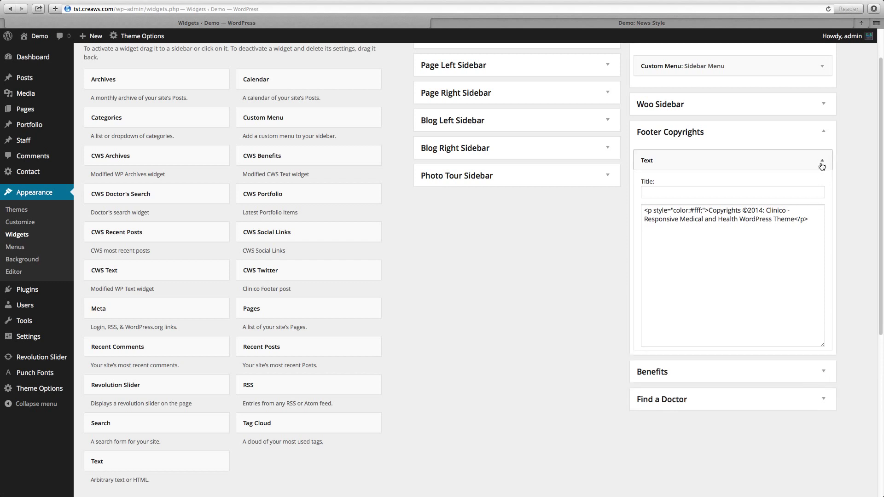
click(823, 133)
Step: Expand the Benefits and Find a Doctor areas to check their widgets, then collapse both
click(820, 165)
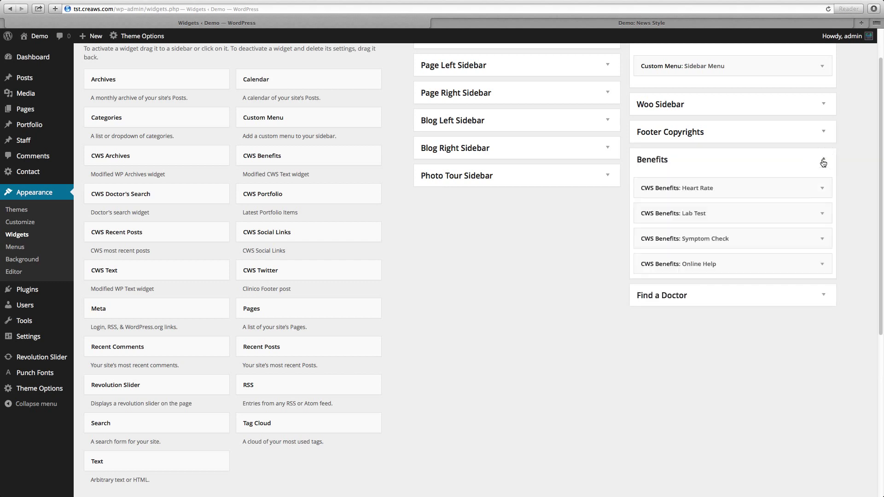
click(821, 165)
click(824, 191)
click(824, 191)
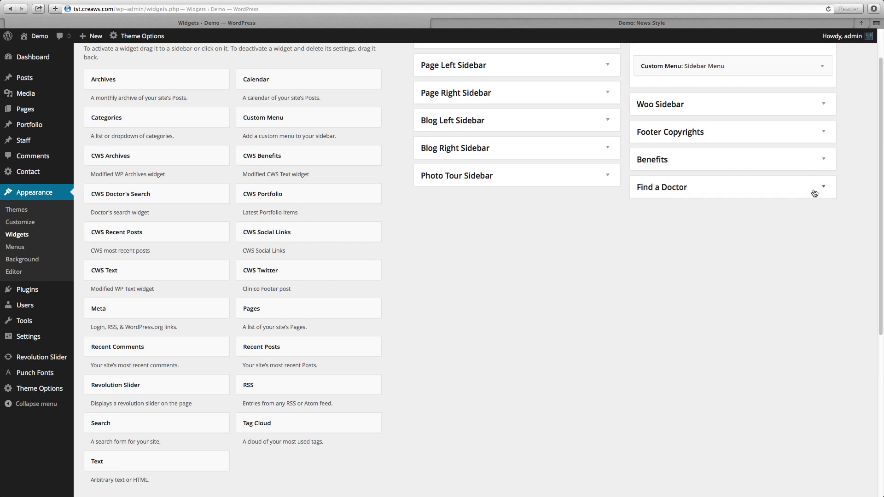
Step: Reload the News Style page and examine its right sidebar widgets, posts and footer
click(474, 24)
right_click(609, 251)
click(628, 261)
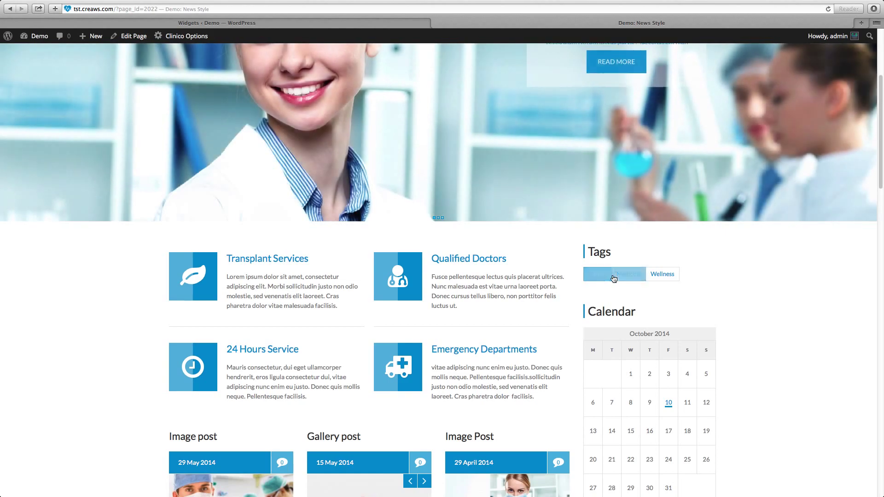
scroll(665, 347, up, 2)
scroll(649, 327, down, 8)
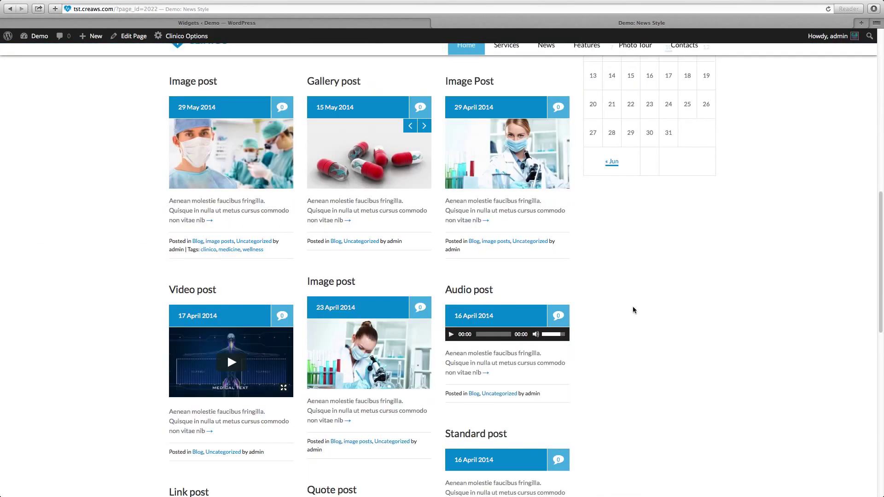
scroll(716, 201, down, 6)
scroll(715, 201, down, 3)
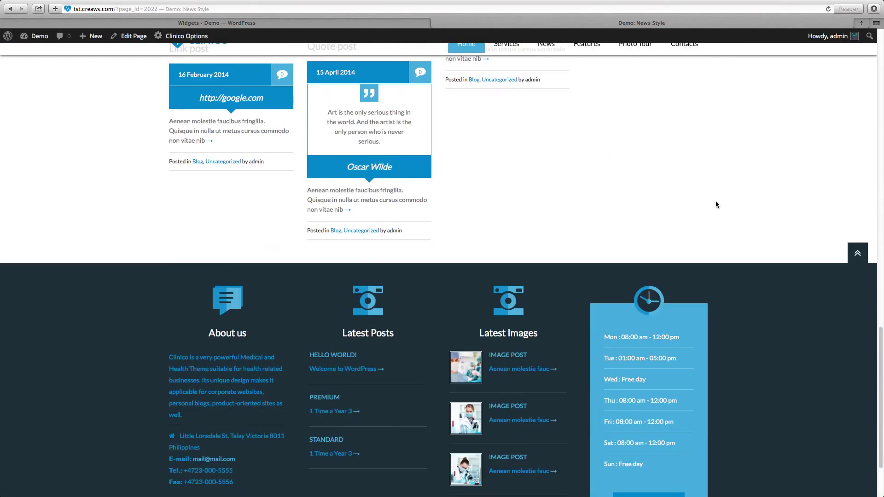
Step: Open the Home Alternative page of the demo site and examine its services, news, sidebar and footer
scroll(716, 201, up, 15)
mouse_move(476, 80)
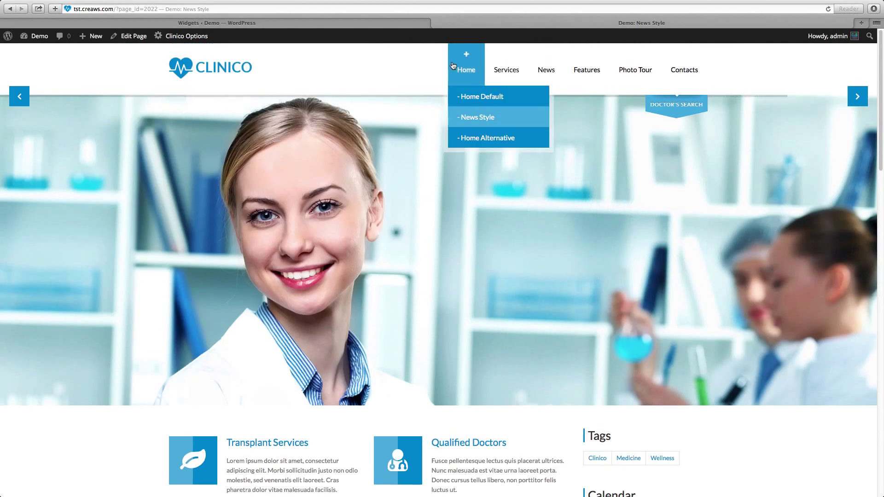
click(482, 97)
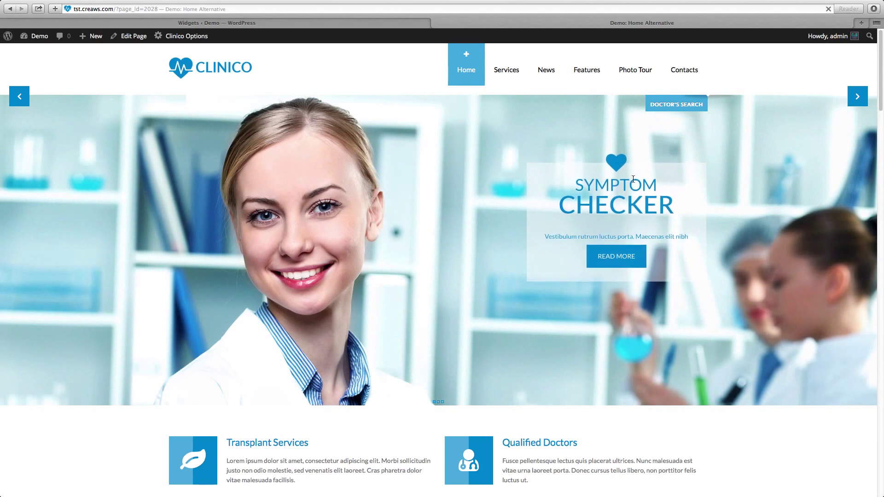
scroll(707, 184, down, 3)
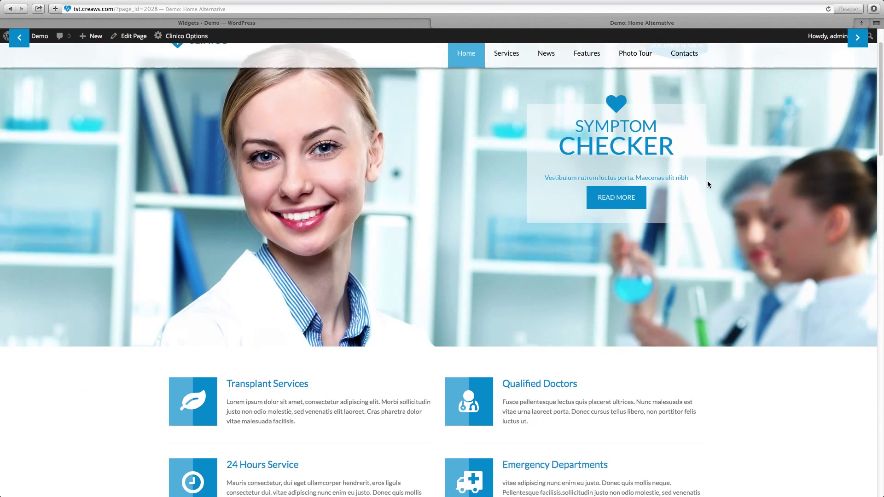
scroll(708, 180, down, 10)
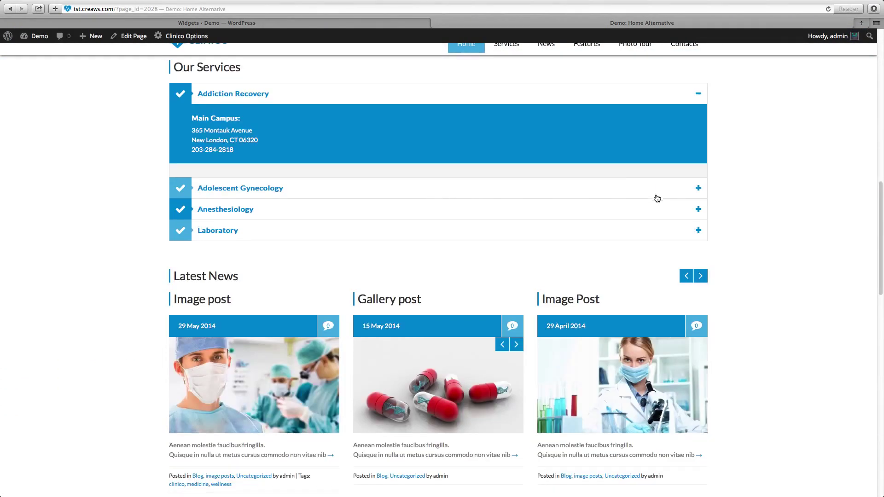
scroll(656, 197, down, 8)
scroll(657, 198, down, 10)
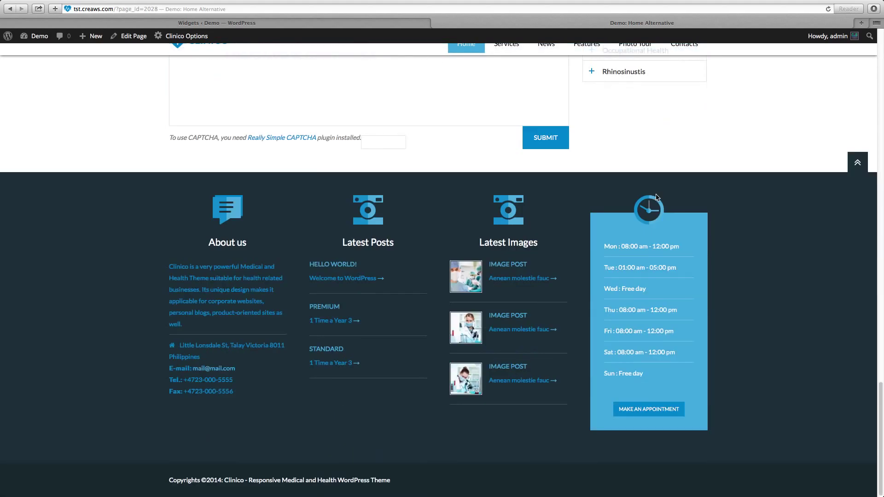
scroll(657, 197, up, 20)
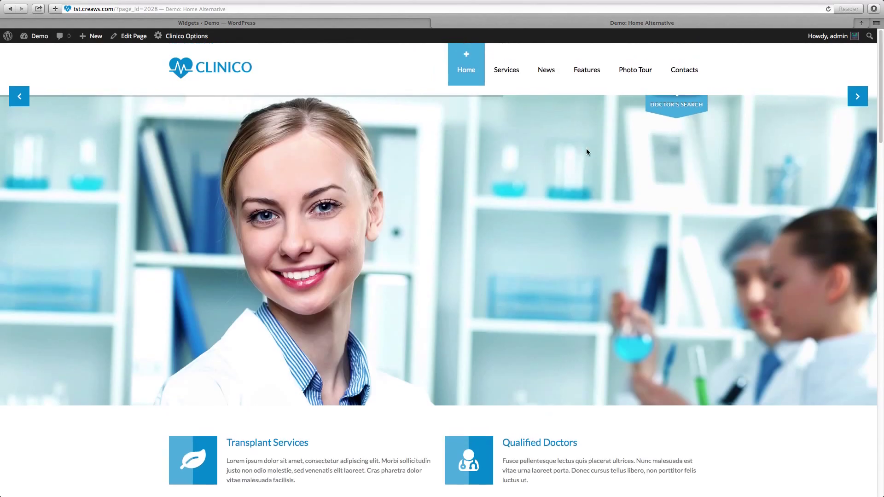
Step: Open the Services page and expand the Adolescent Gynecology, Anesthesiology and Laboratory departments to view their details
click(506, 70)
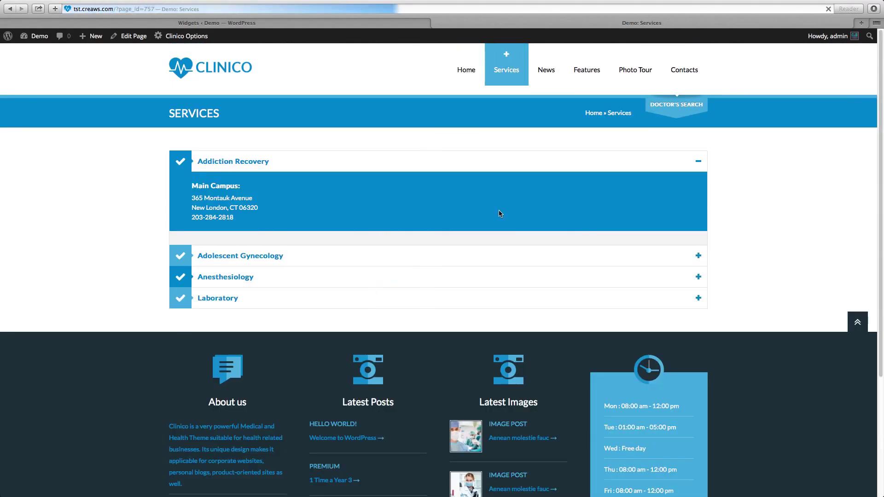
click(260, 256)
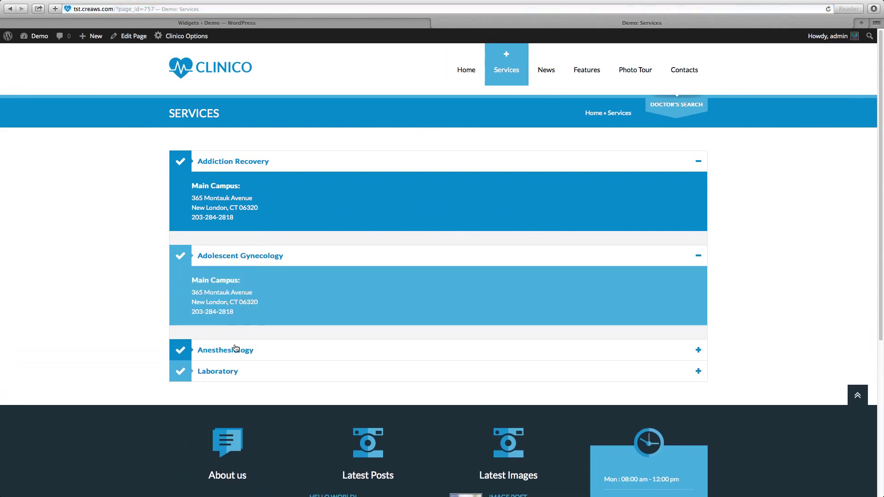
click(236, 350)
scroll(237, 350, down, 2)
click(227, 389)
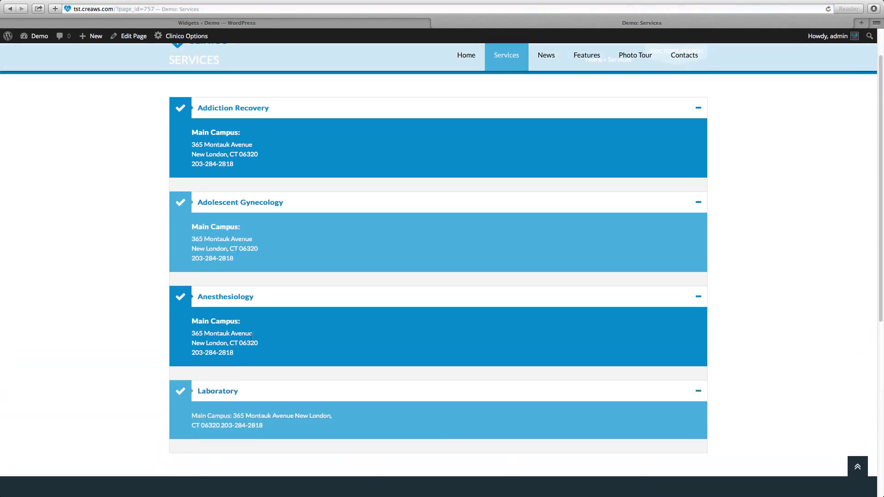
scroll(252, 322, up, 2)
Step: Return to the WordPress admin and open the Staff Department management page
click(224, 23)
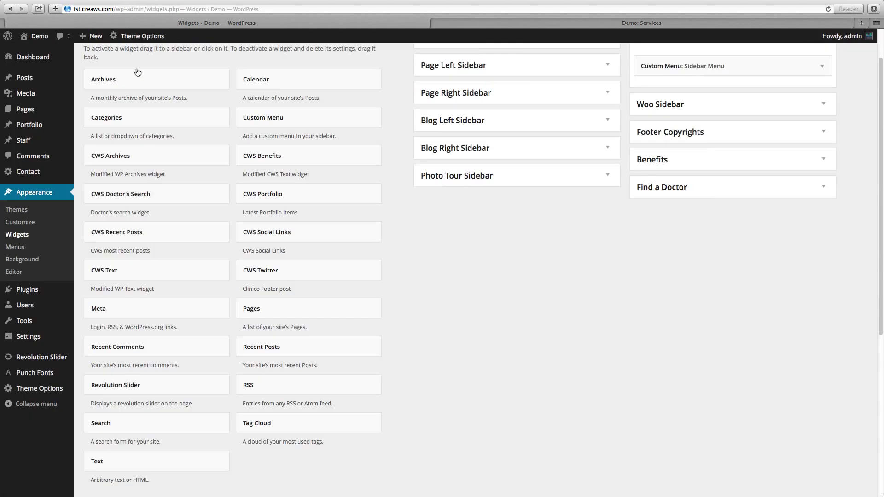
mouse_move(28, 144)
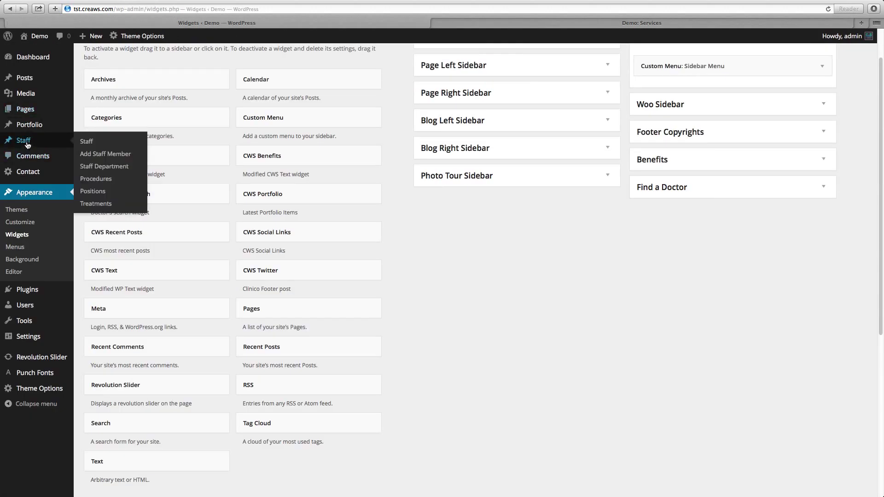
click(105, 167)
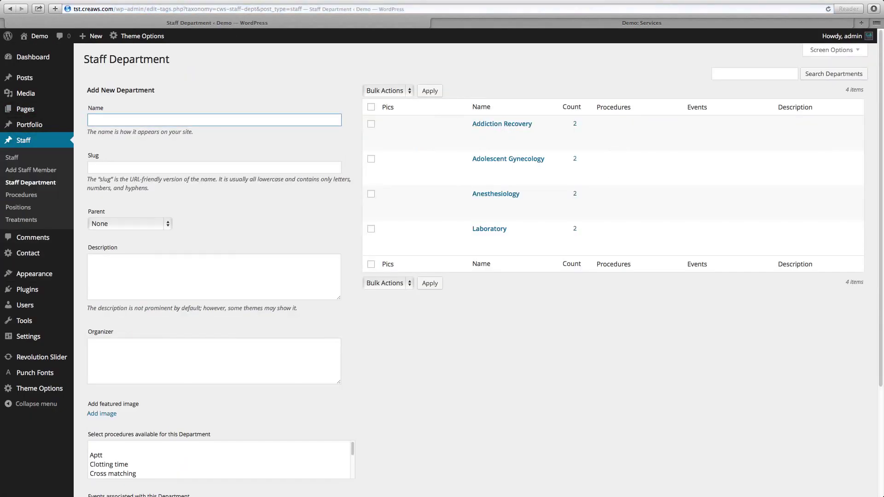